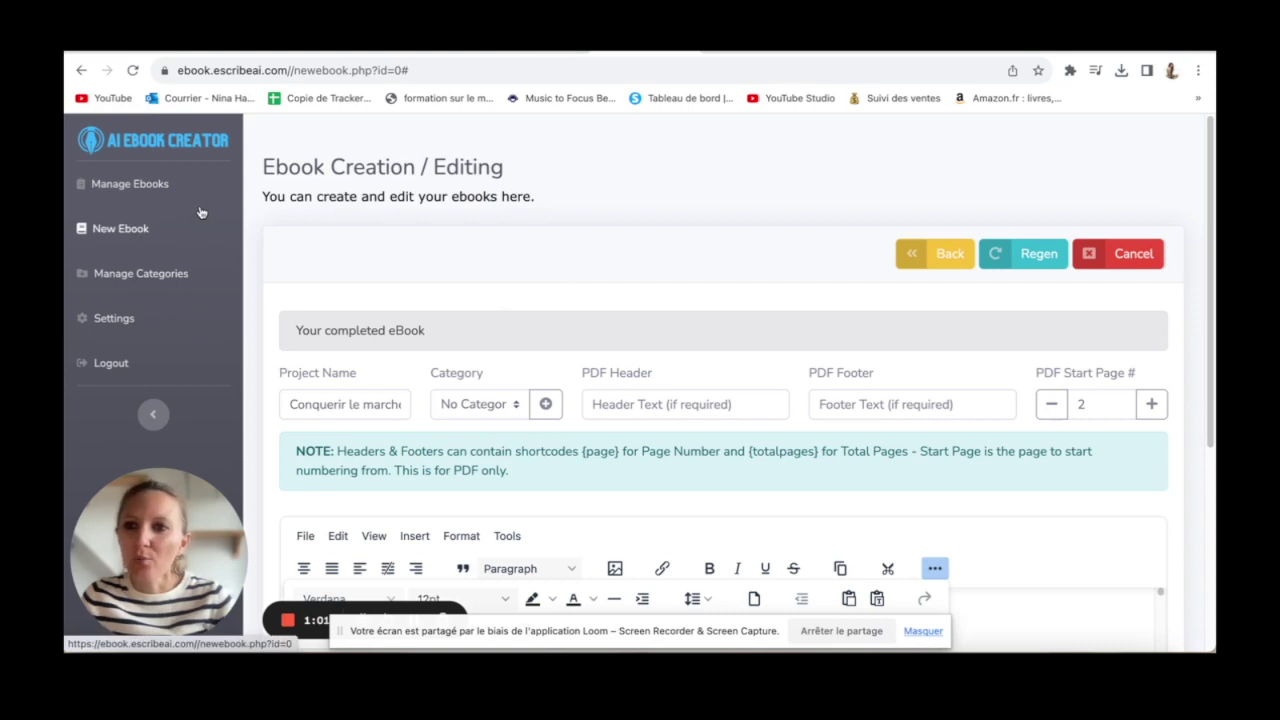
# Step: Start a new ebook and examine the available Language and Writing Tone options in its setup form
pyautogui.click(100, 242)
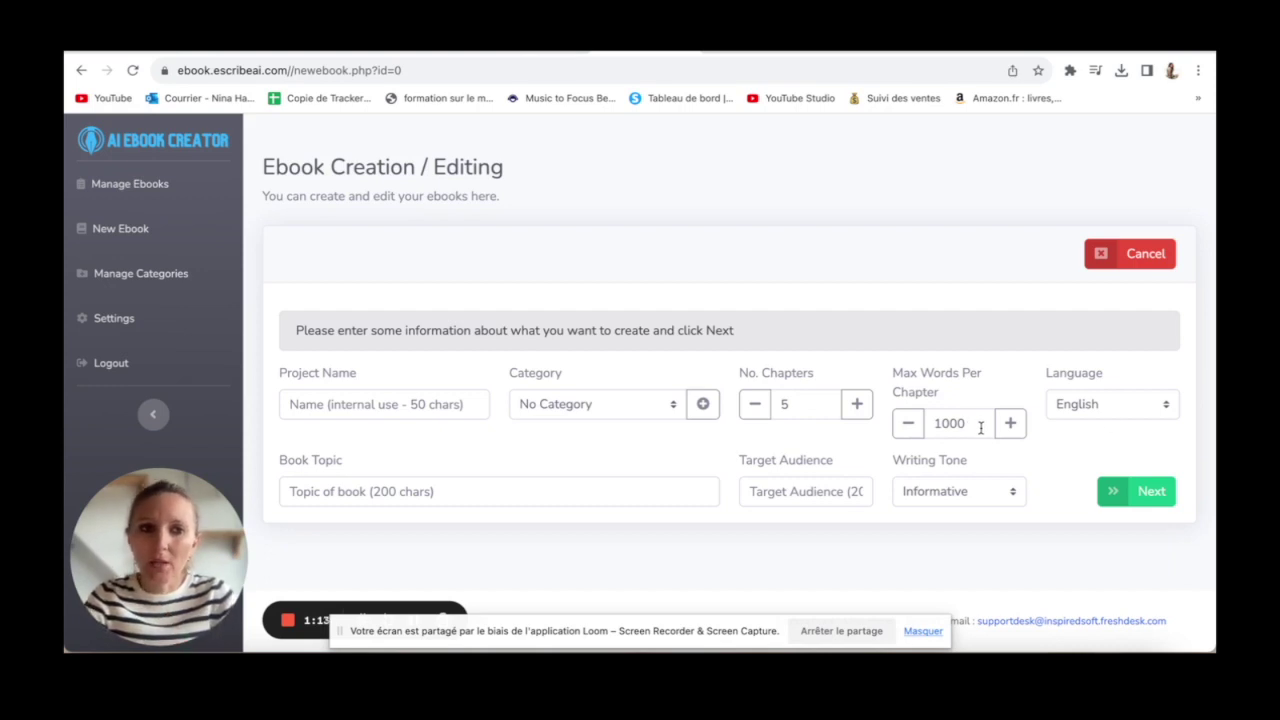
pyautogui.click(1160, 405)
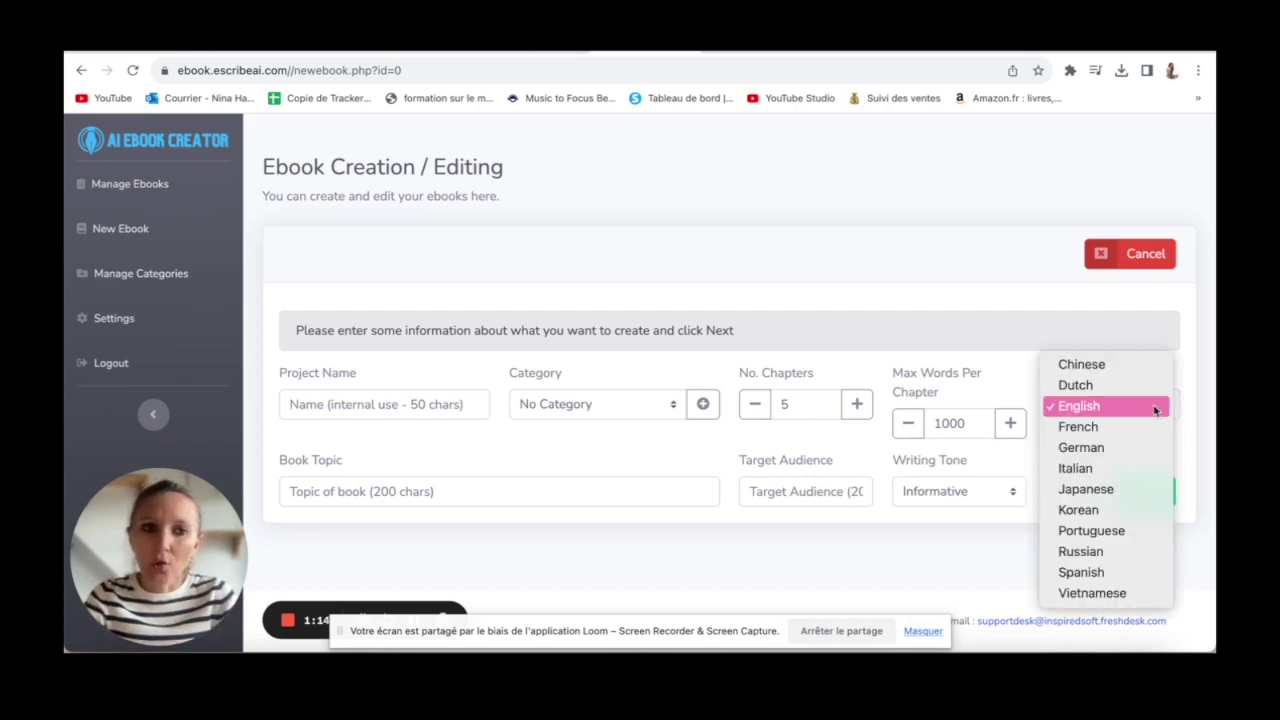
pyautogui.click(388, 493)
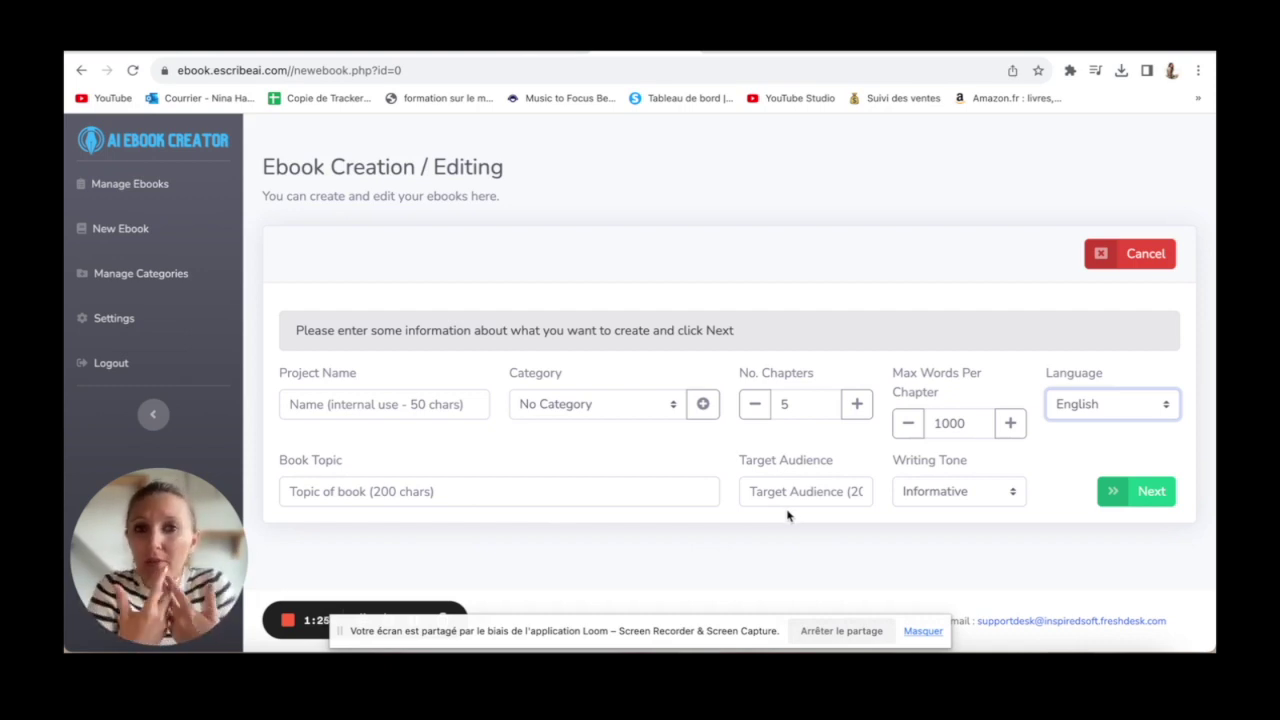
pyautogui.click(988, 498)
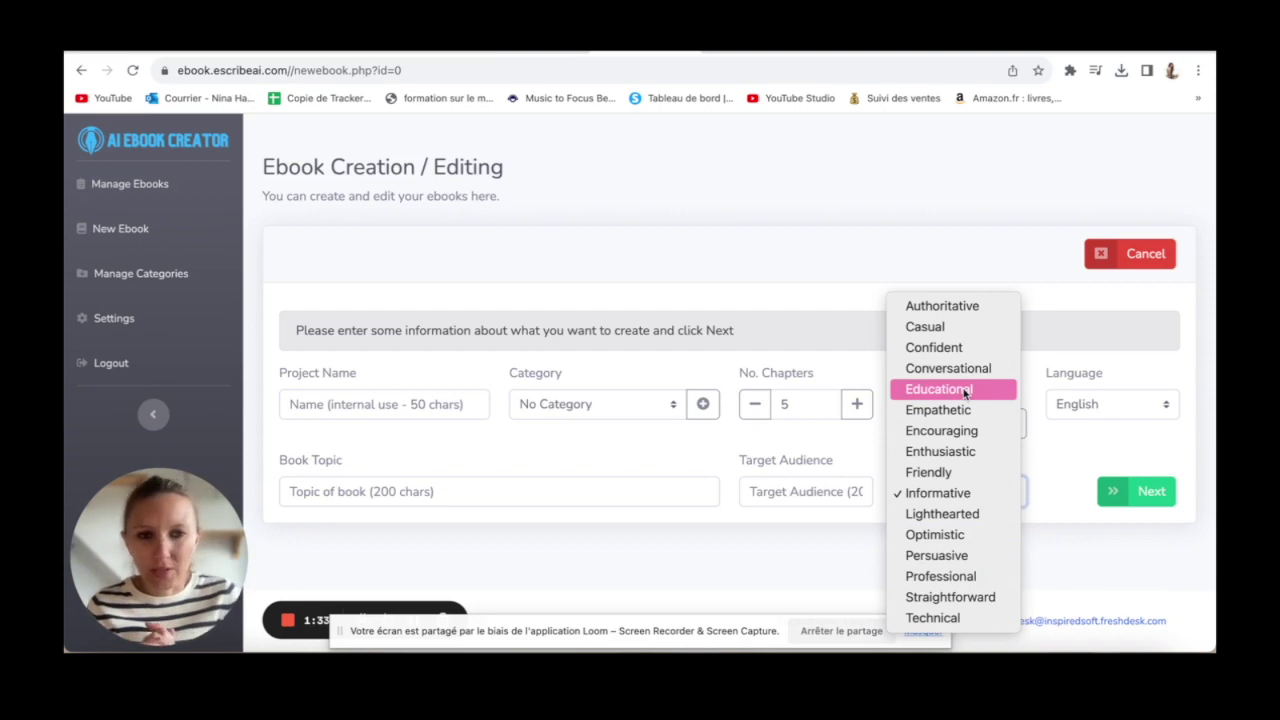
pyautogui.click(779, 579)
pyautogui.click(1150, 490)
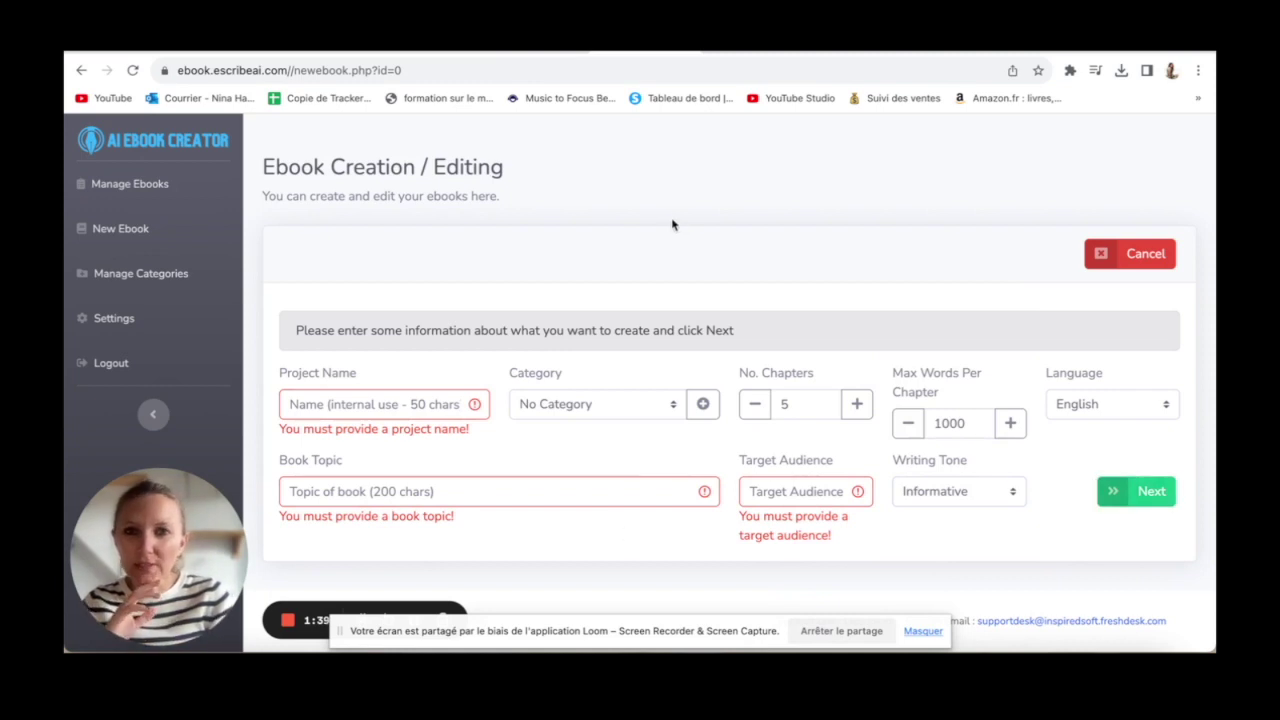
# Step: Check the ebook list and look through the exported Conquerir-le-marche PDF, from its title page and chapter list to Chapitre 7
pyautogui.click(128, 185)
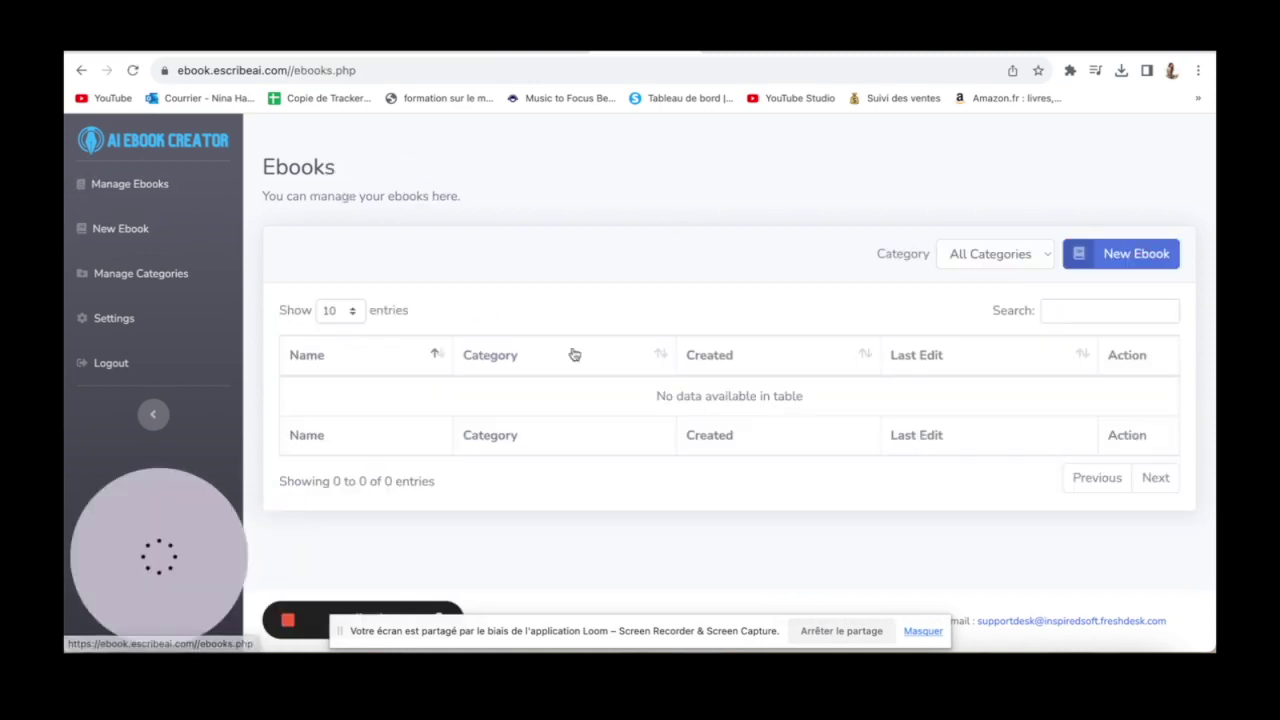
pyautogui.press('super+Tab')
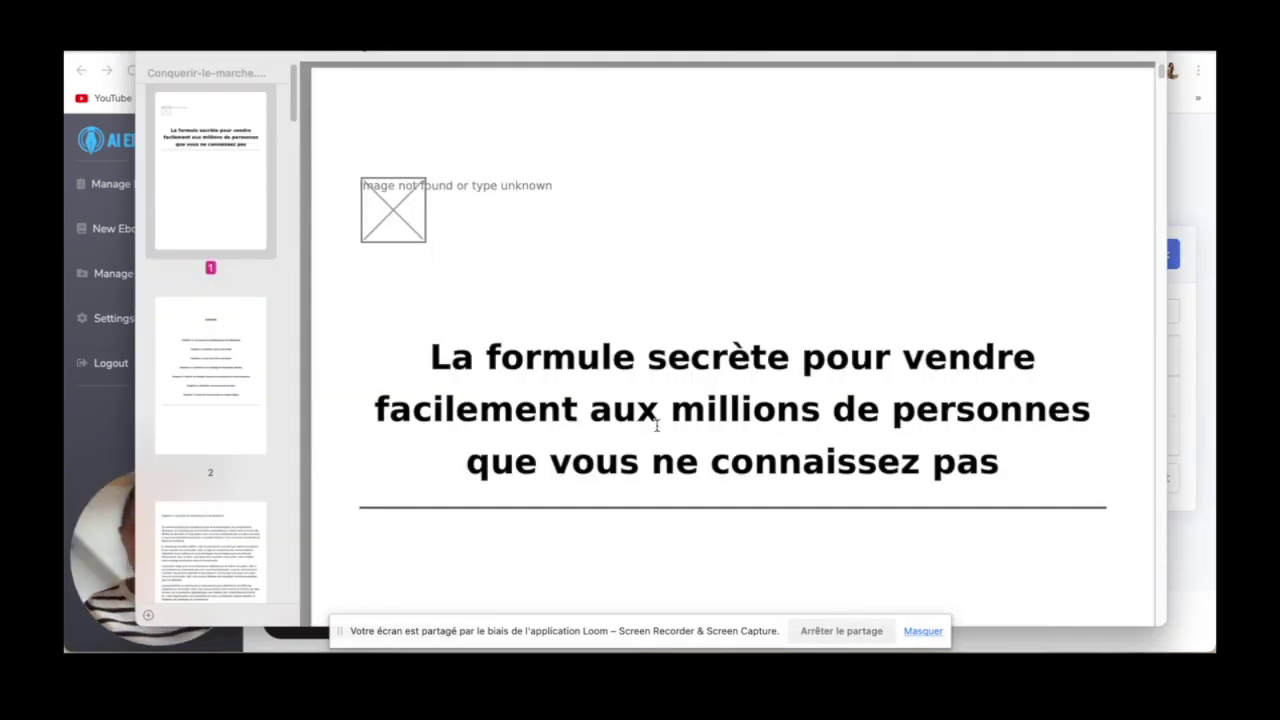
pyautogui.scroll(-3, 579, 314)
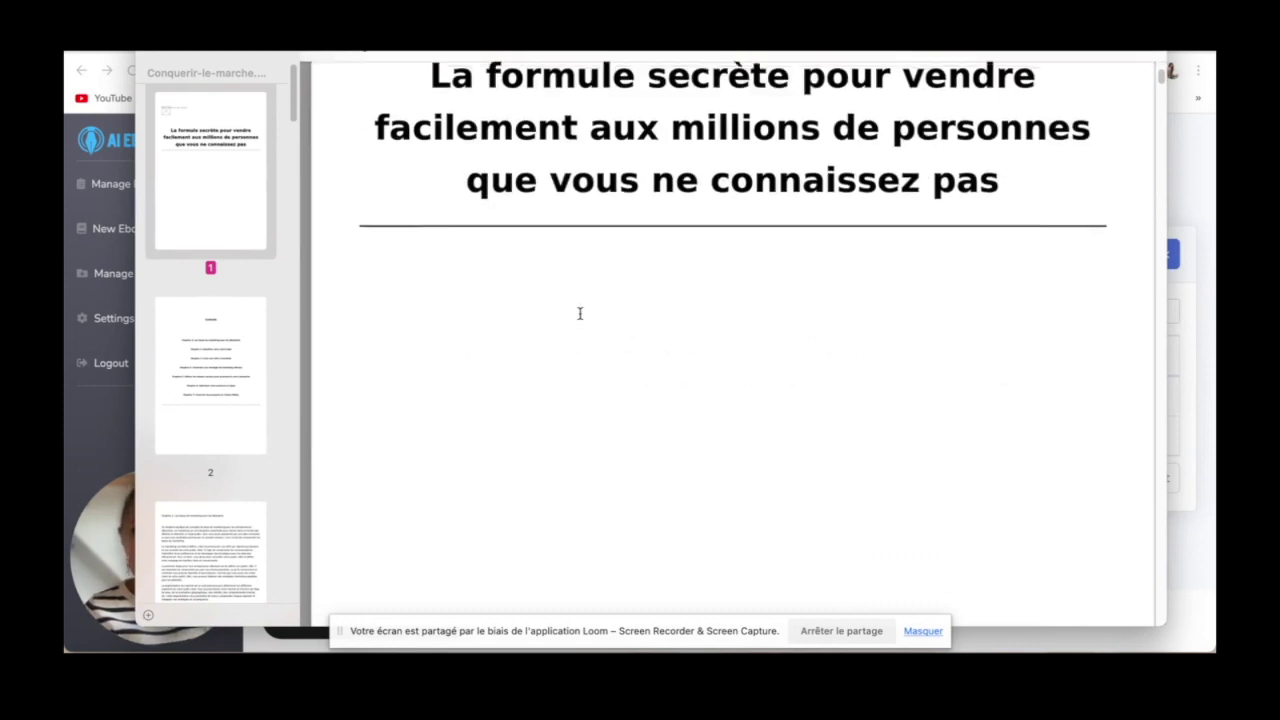
pyautogui.scroll(3, 580, 311)
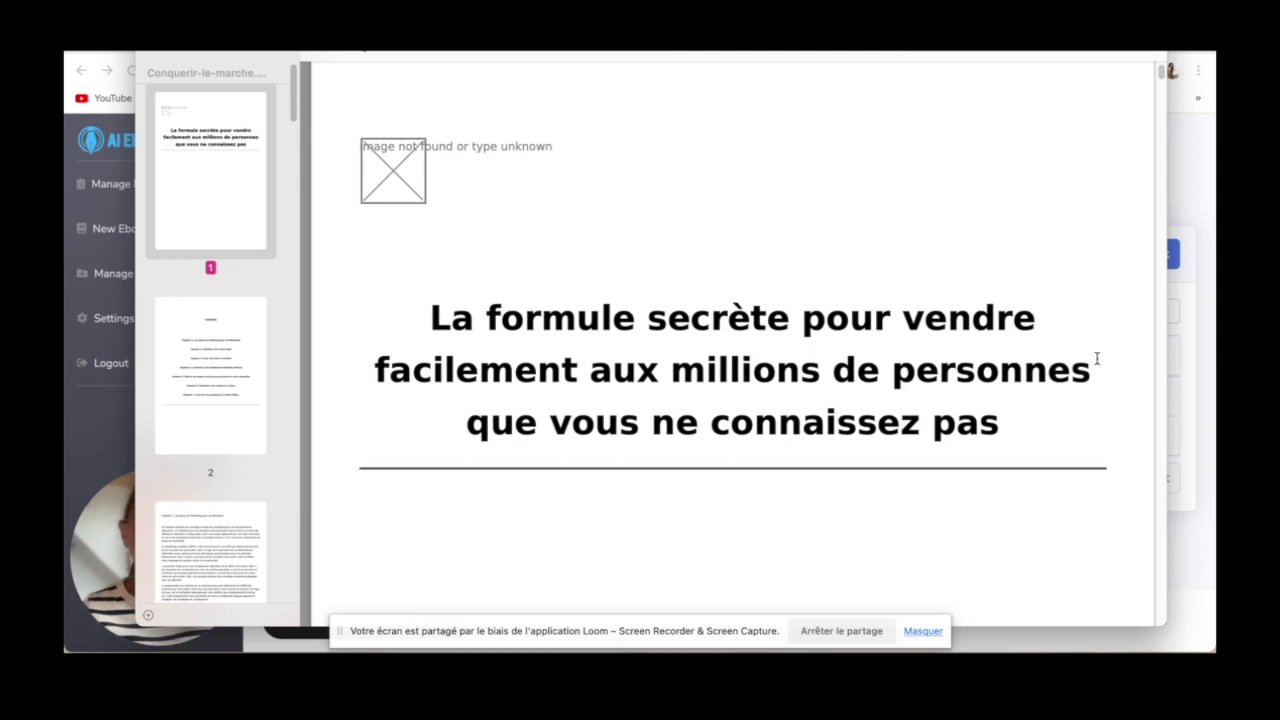
pyautogui.scroll(-1, 697, 522)
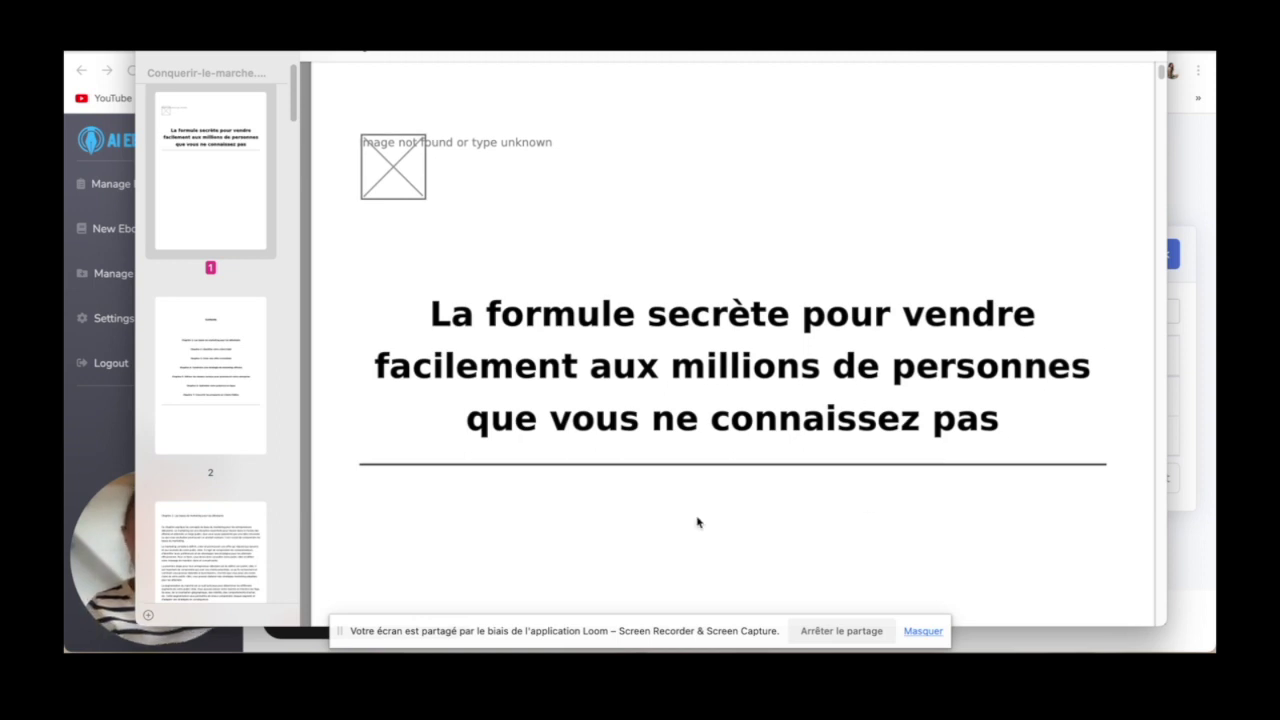
pyautogui.scroll(-10, 697, 522)
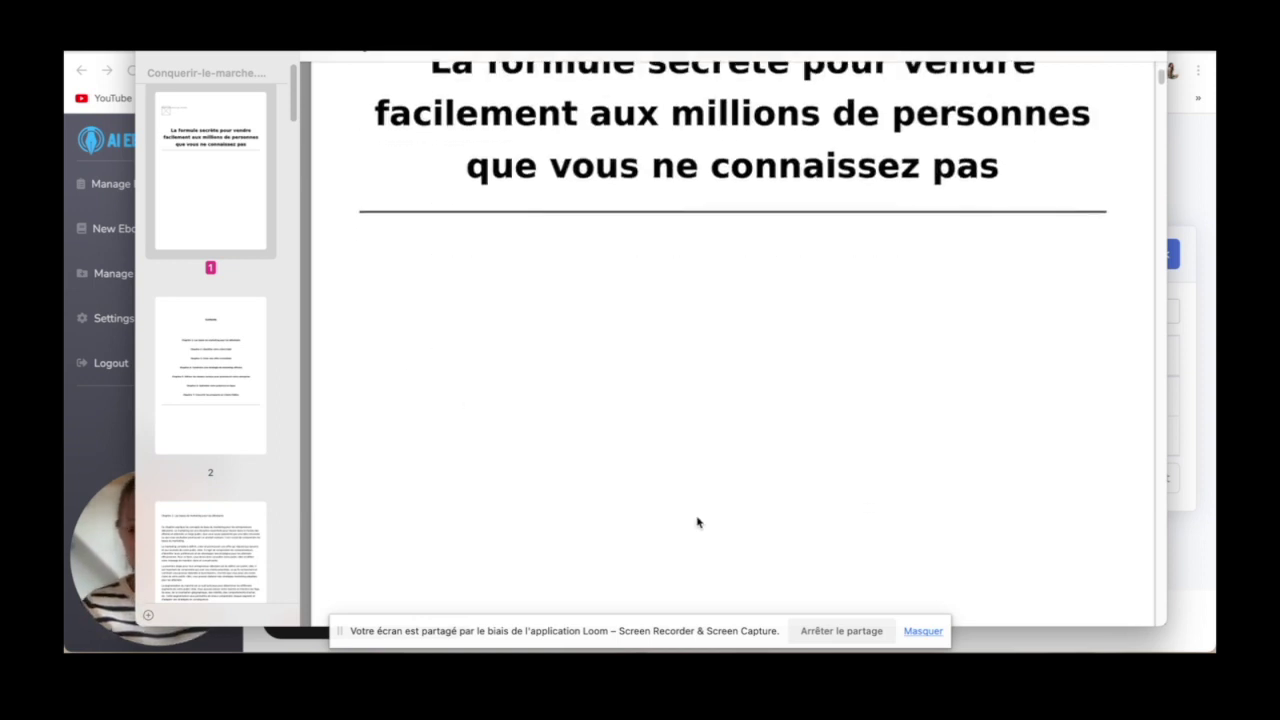
pyautogui.scroll(-3, 697, 522)
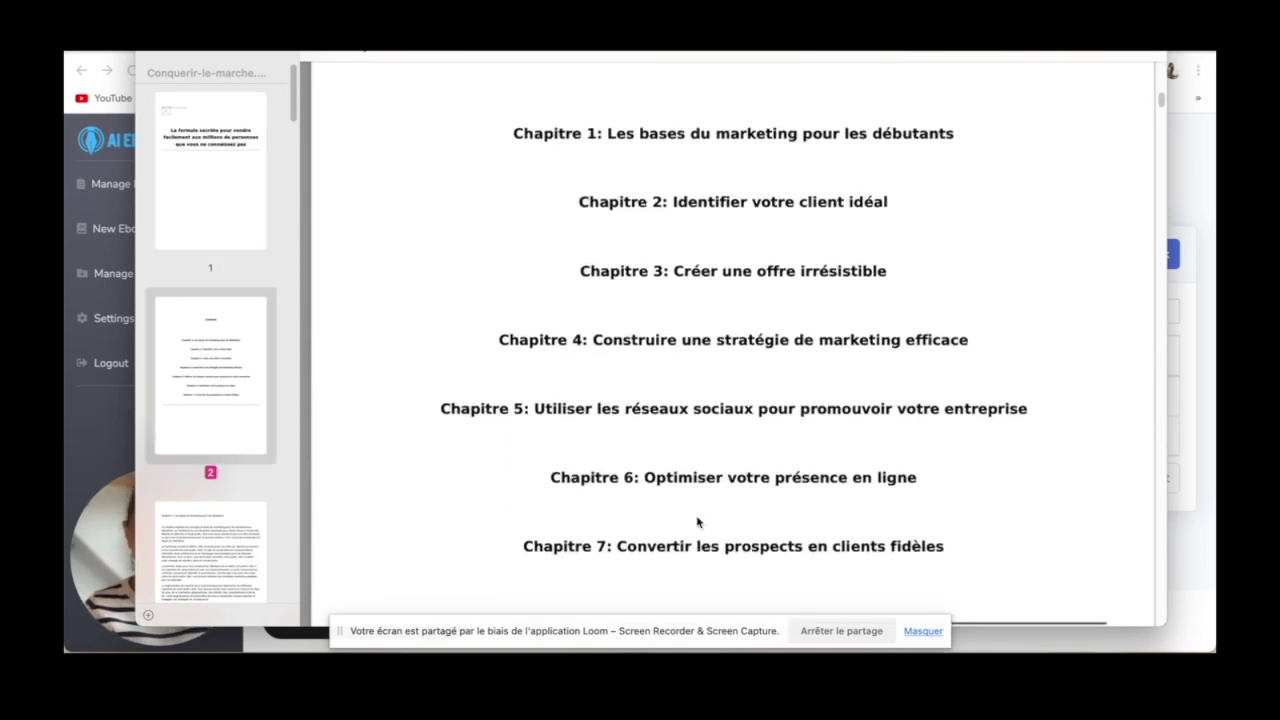
pyautogui.scroll(-15, 767, 321)
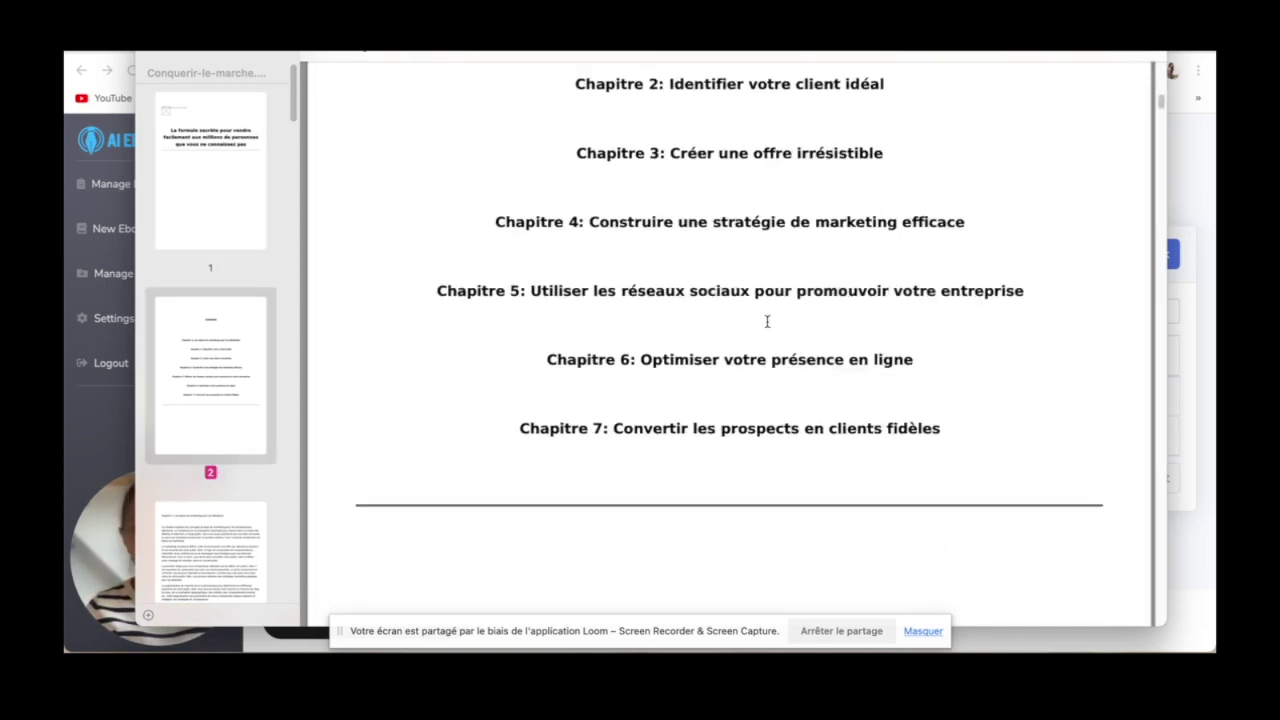
pyautogui.scroll(-15, 767, 321)
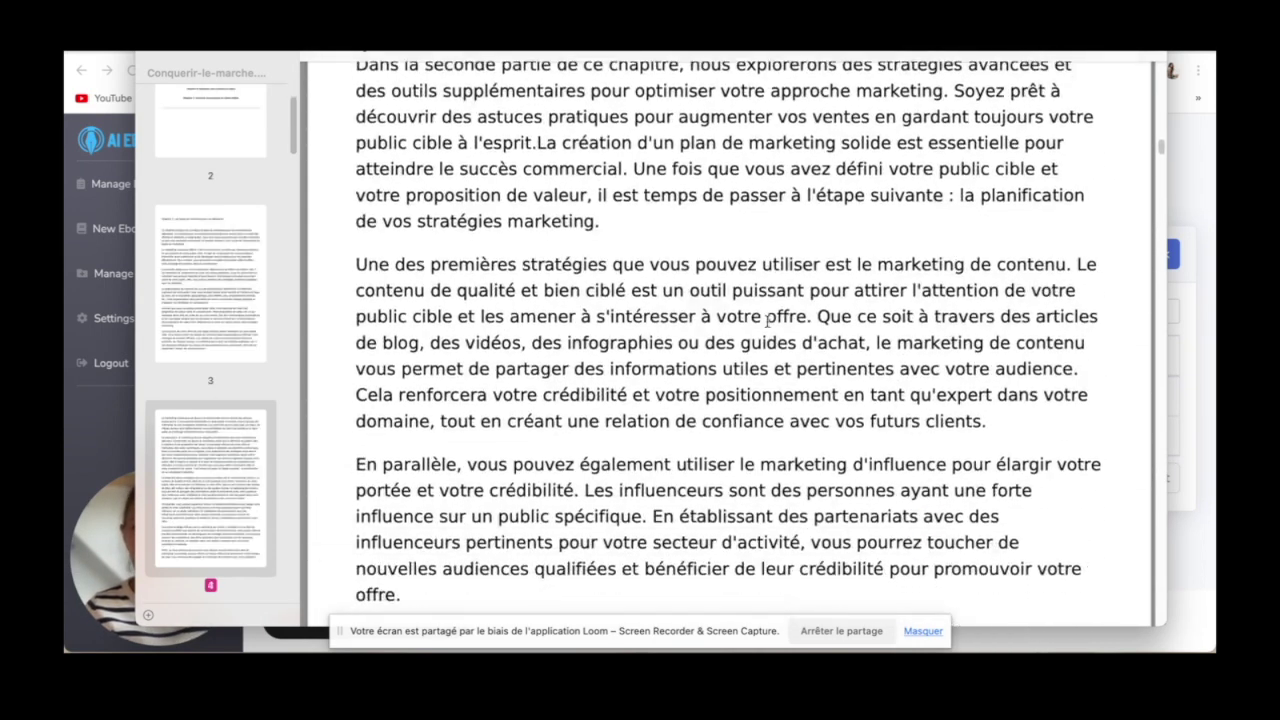
pyautogui.scroll(-20, 767, 321)
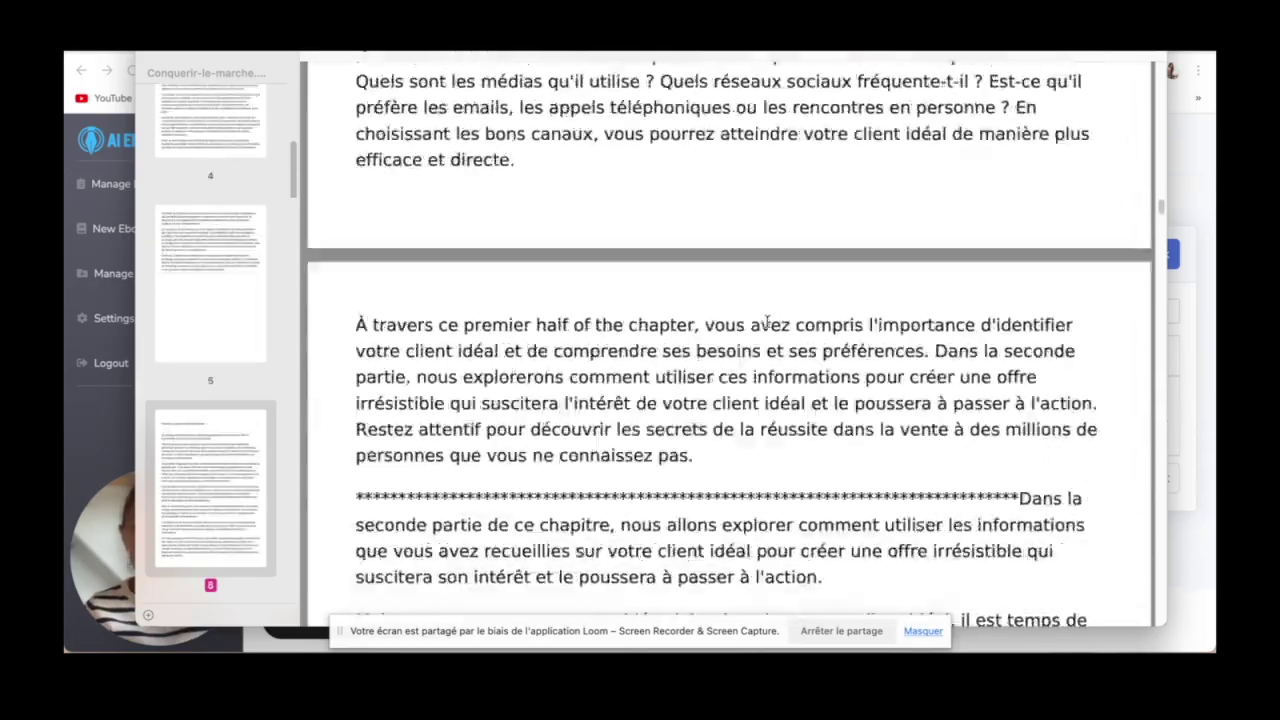
pyautogui.scroll(-20, 767, 321)
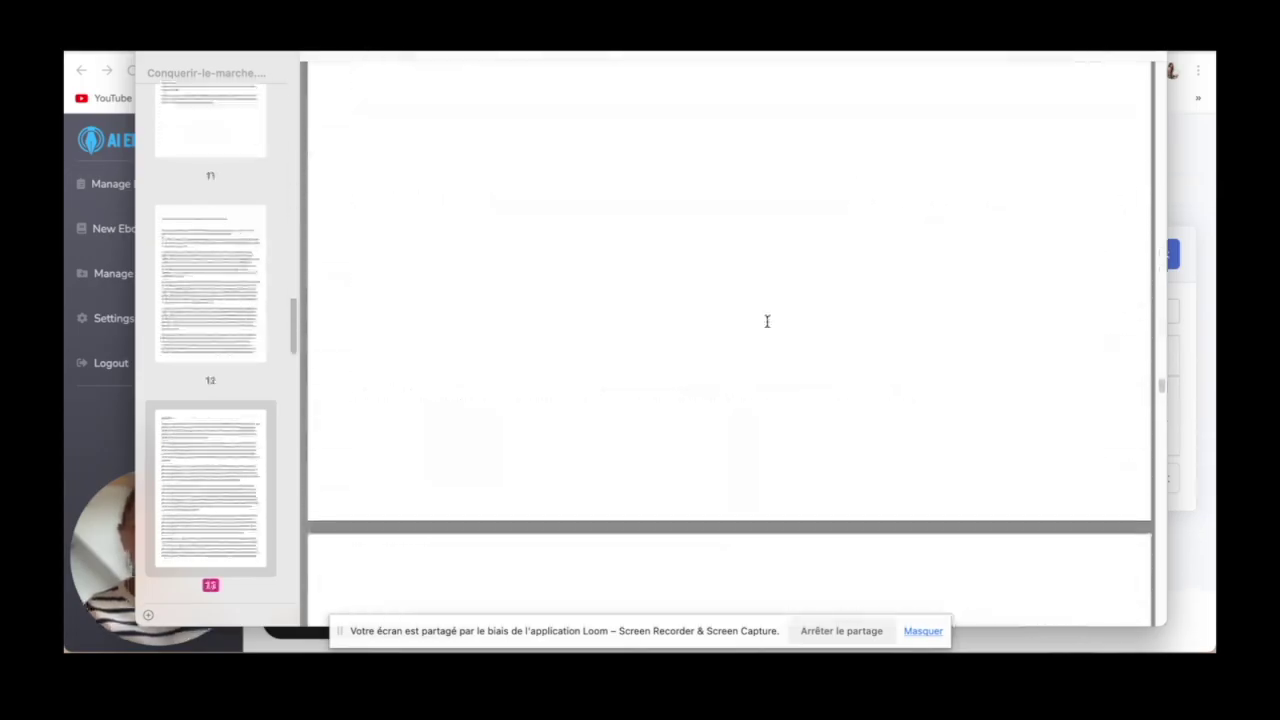
pyautogui.scroll(-10, 767, 321)
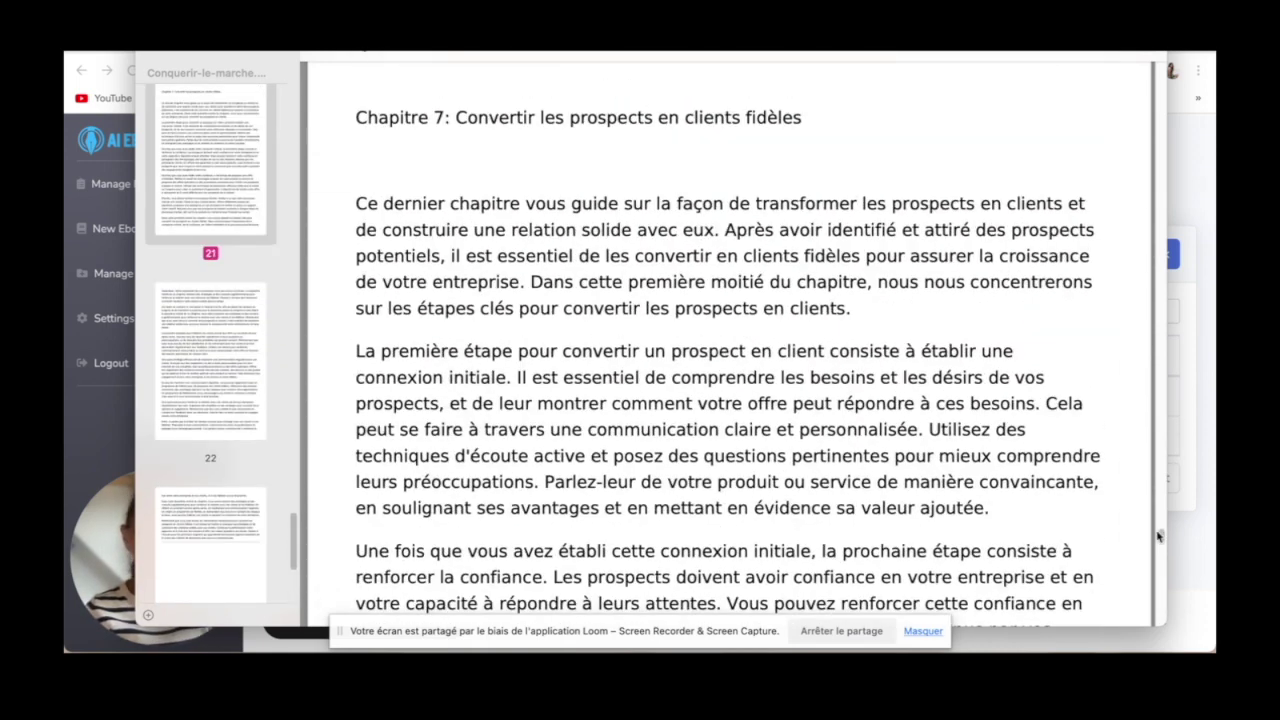
pyautogui.moveTo(1160, 537); pyautogui.dragTo(1160, 70)
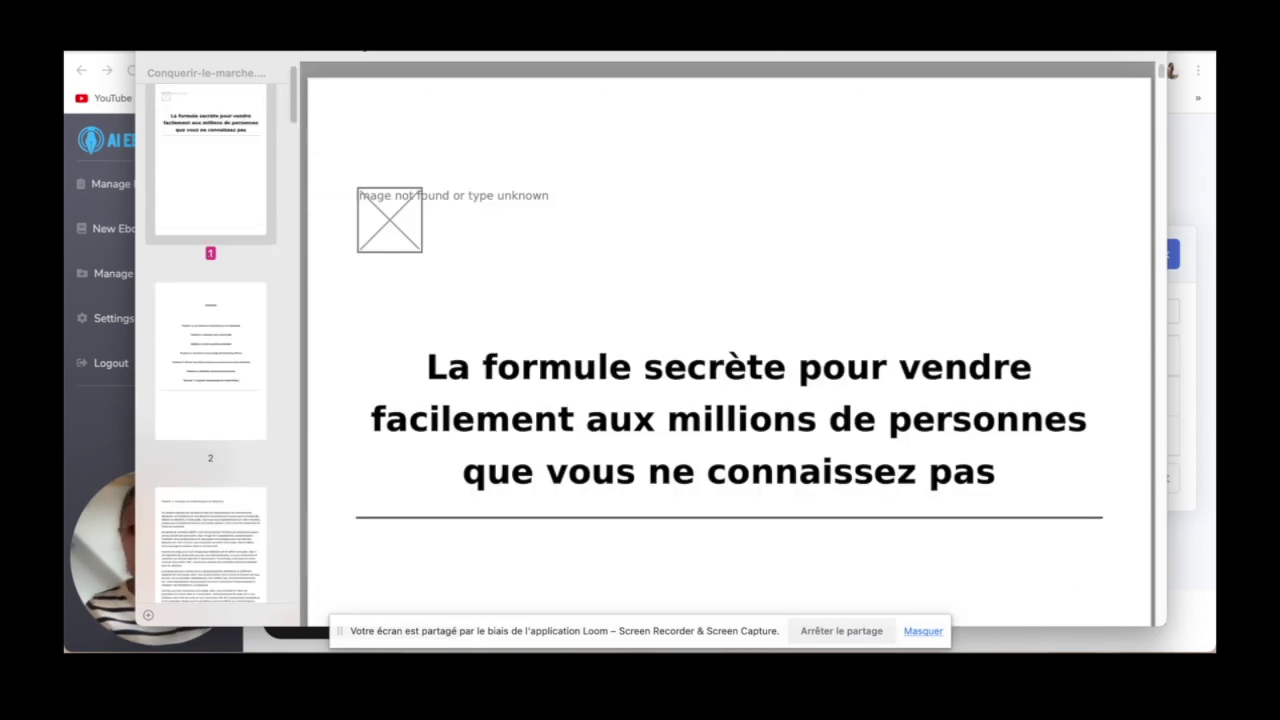
pyautogui.press('space')
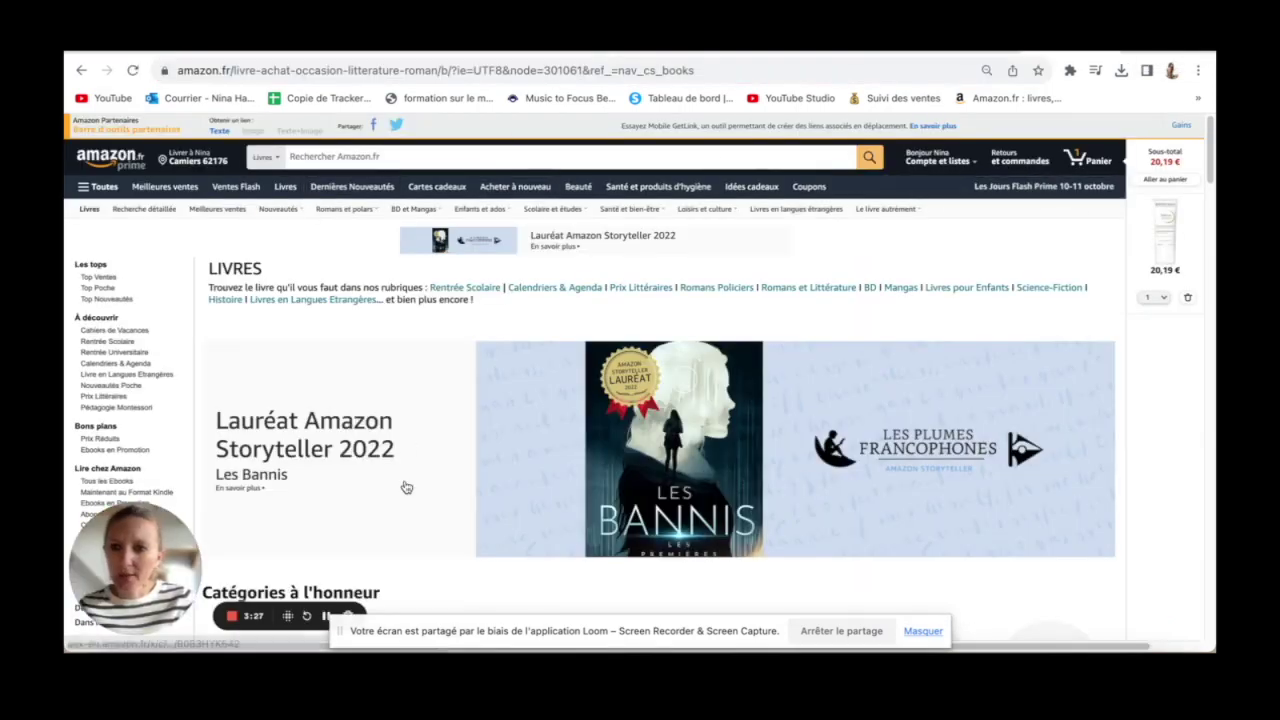
# Step: Browse Amazon's book categories through Entreprise et Bourse and open the Marketing et Publicité subcategory
pyautogui.scroll(-2, 406, 487)
pyautogui.scroll(-3, 122, 340)
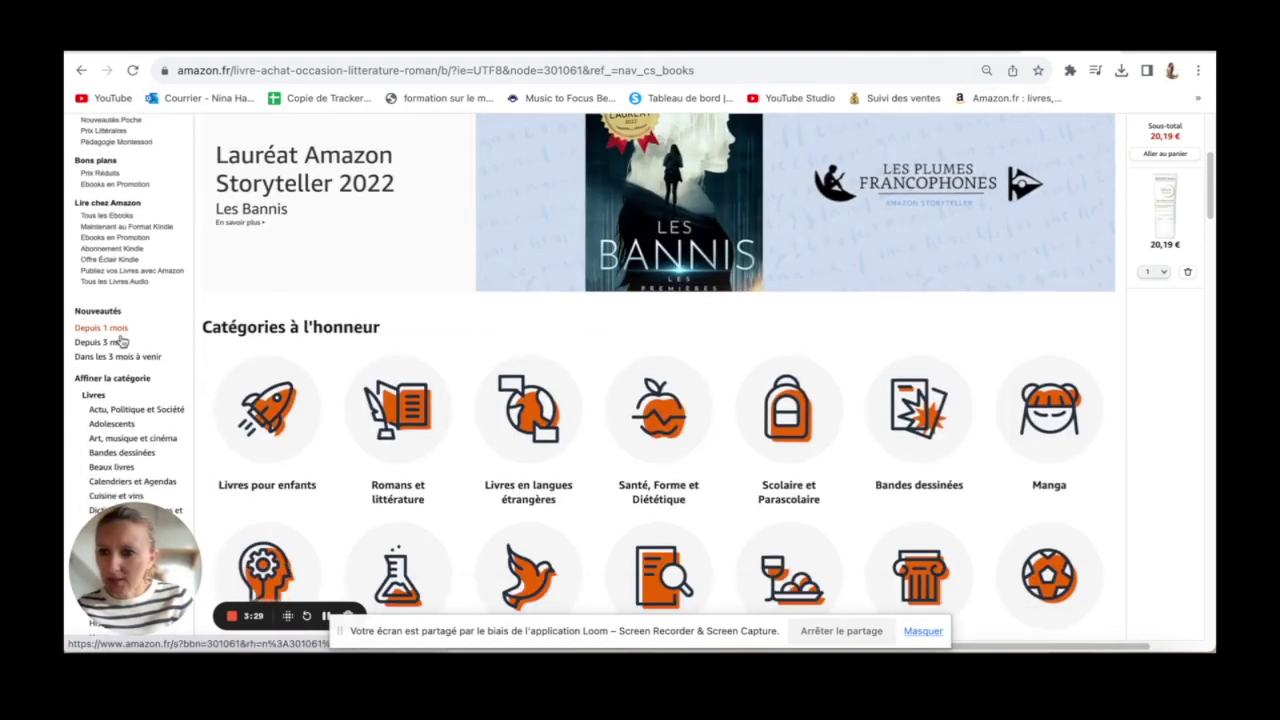
pyautogui.scroll(-2, 122, 340)
pyautogui.click(110, 420)
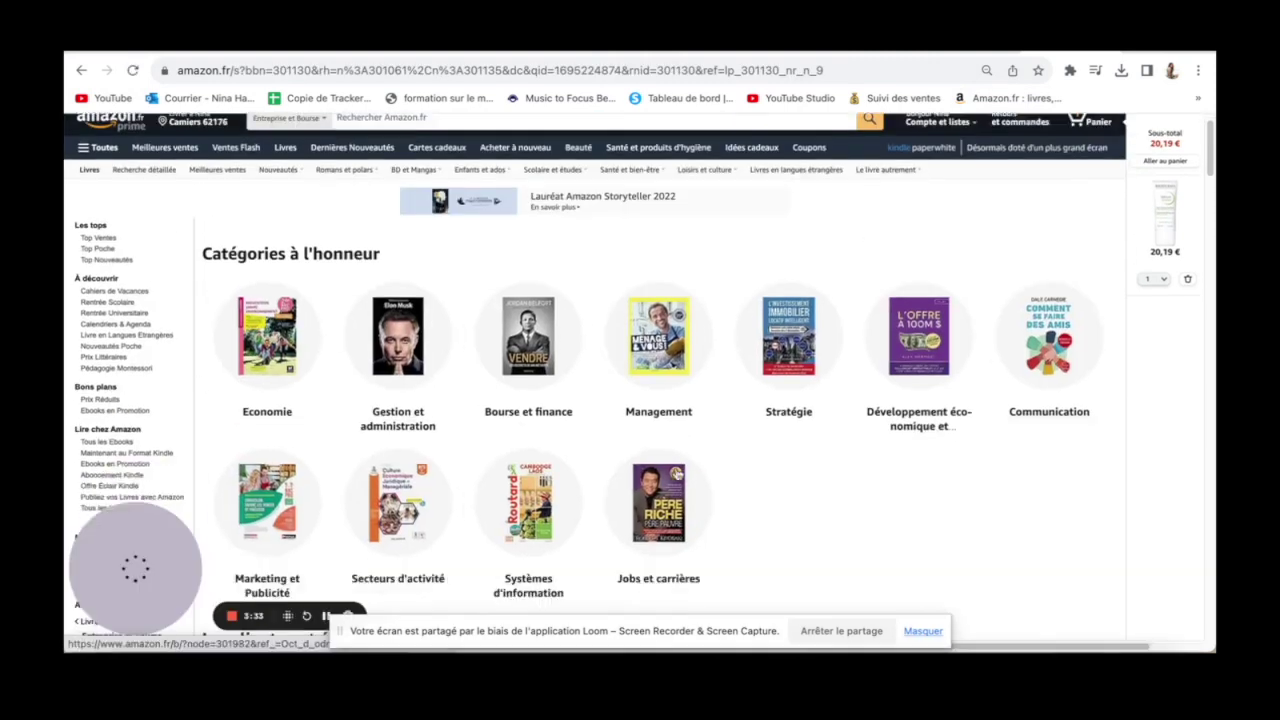
pyautogui.scroll(-2, 277, 425)
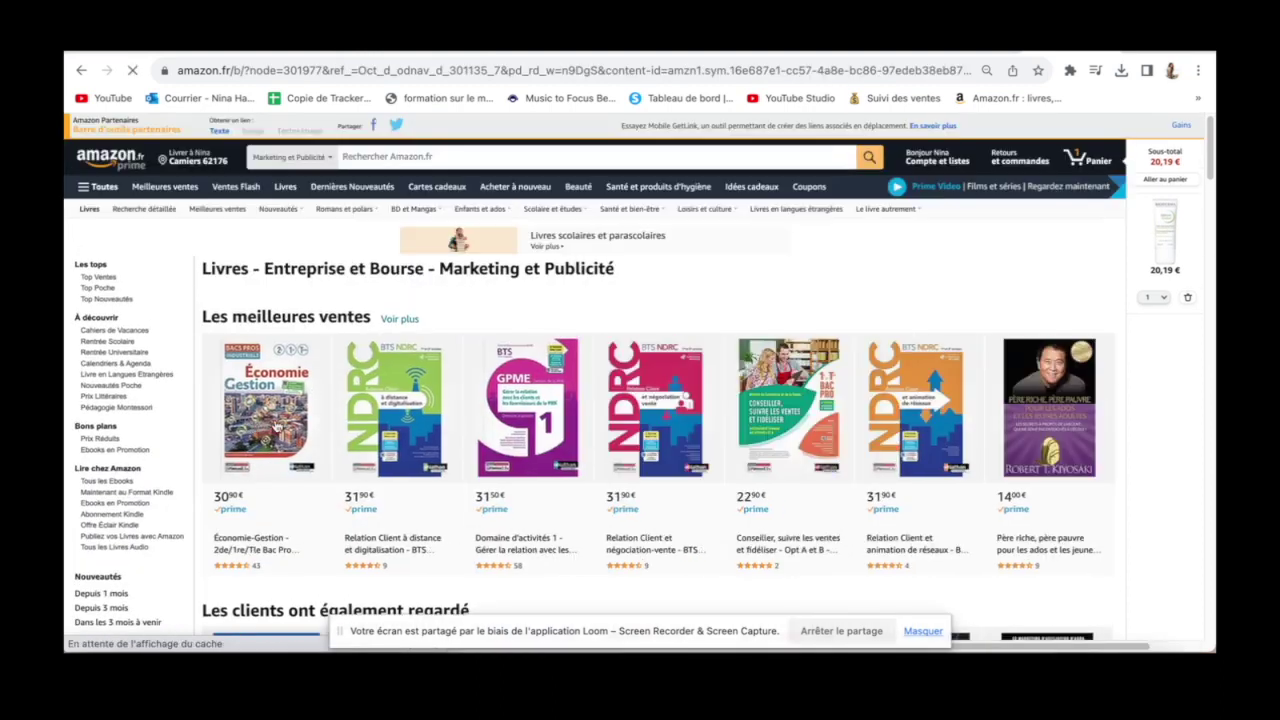
# Step: Open the product page of "$100M Leads" from the most requested marketing books and examine its title and details
pyautogui.scroll(-5, 675, 450)
pyautogui.scroll(-3, 678, 456)
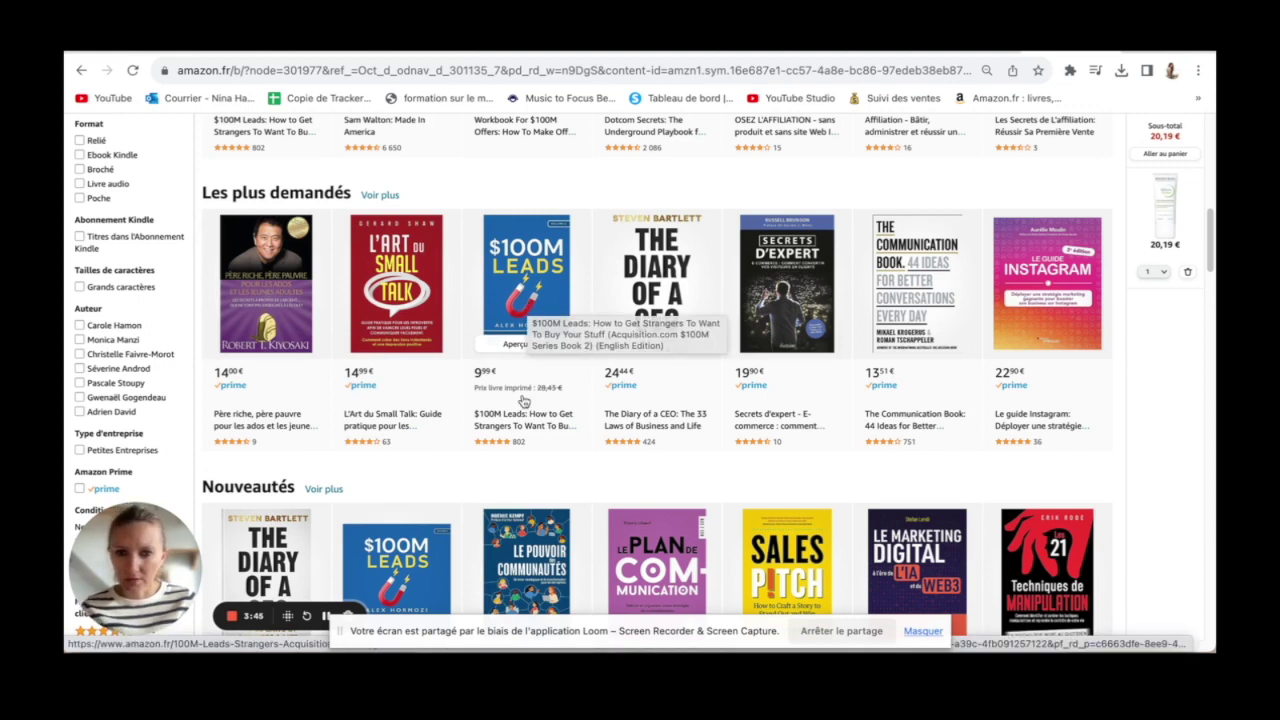
pyautogui.click(530, 308)
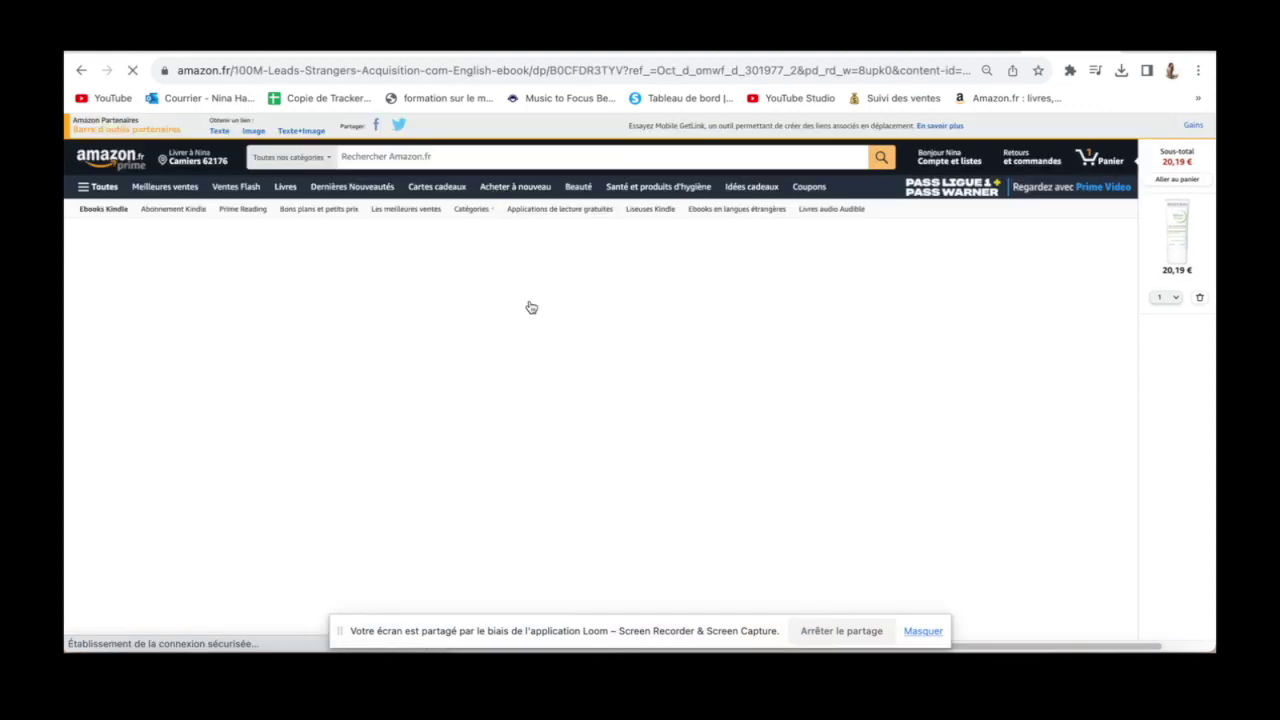
pyautogui.moveTo(222, 400)
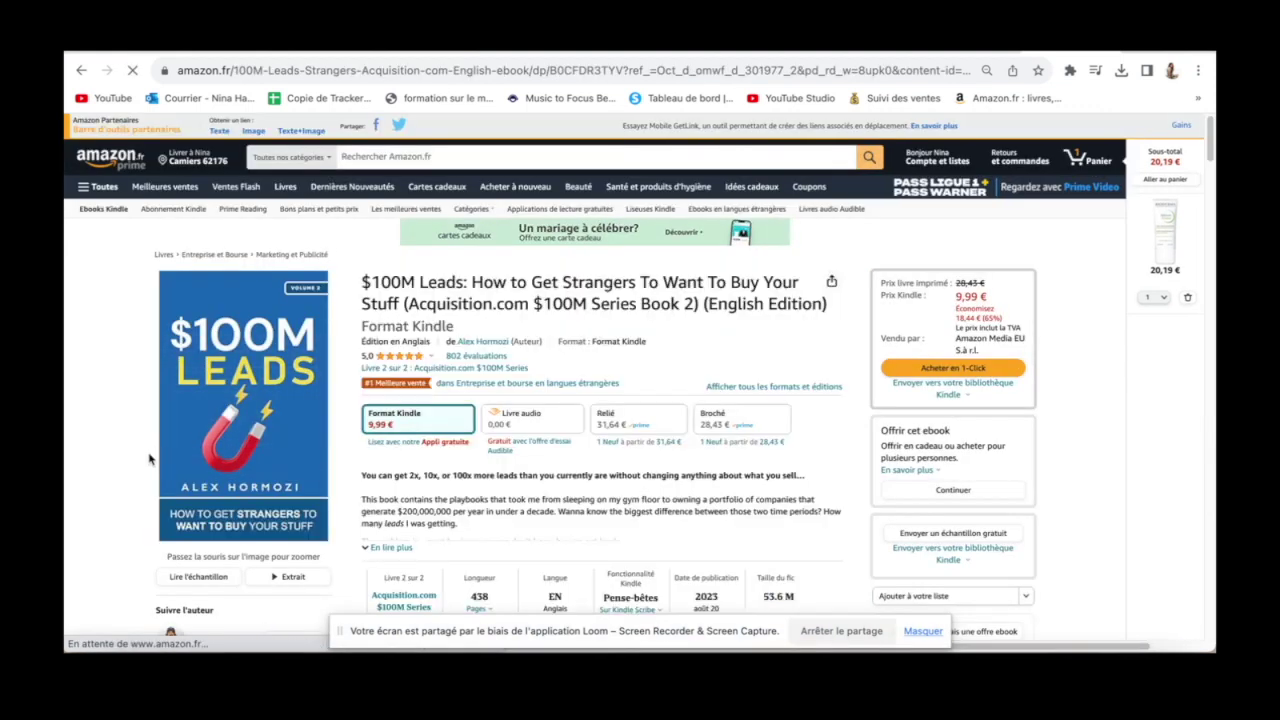
pyautogui.scroll(-1, 486, 268)
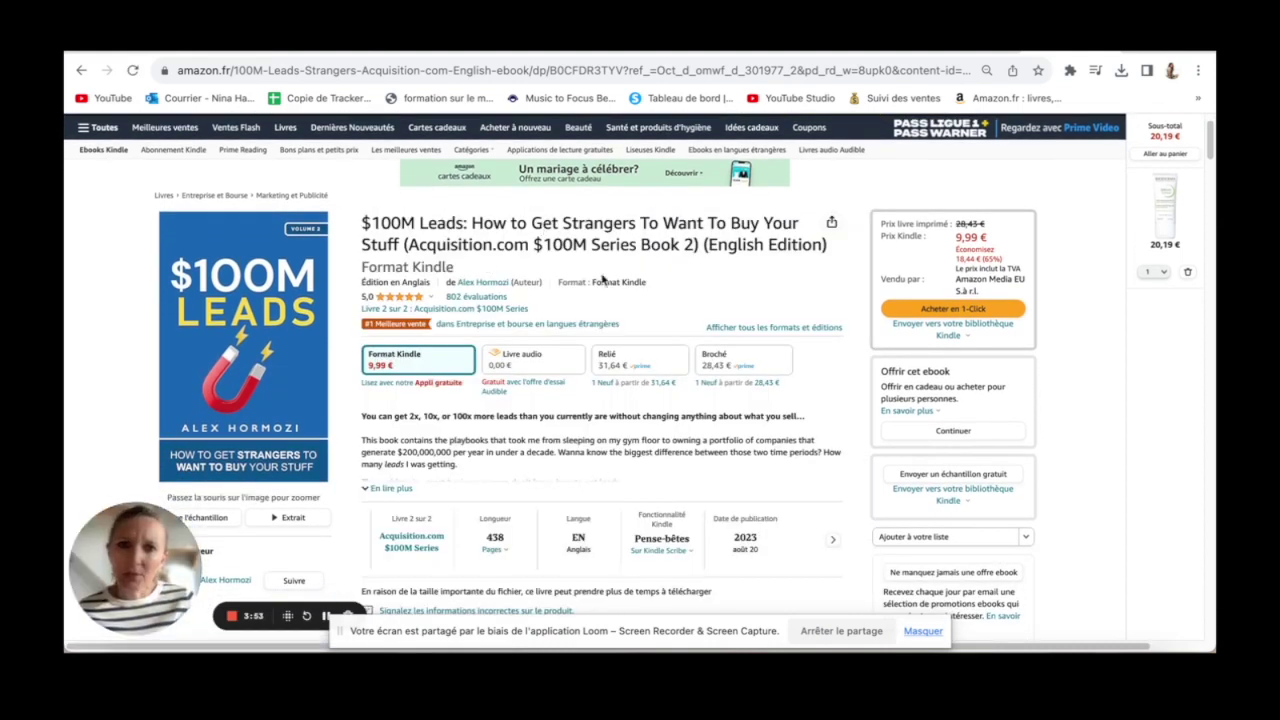
# Step: Switch to the ChatGPT conversation and review the suggested French titles based on "100M Leads"
pyautogui.hotkey('ctrl', 'Tab')
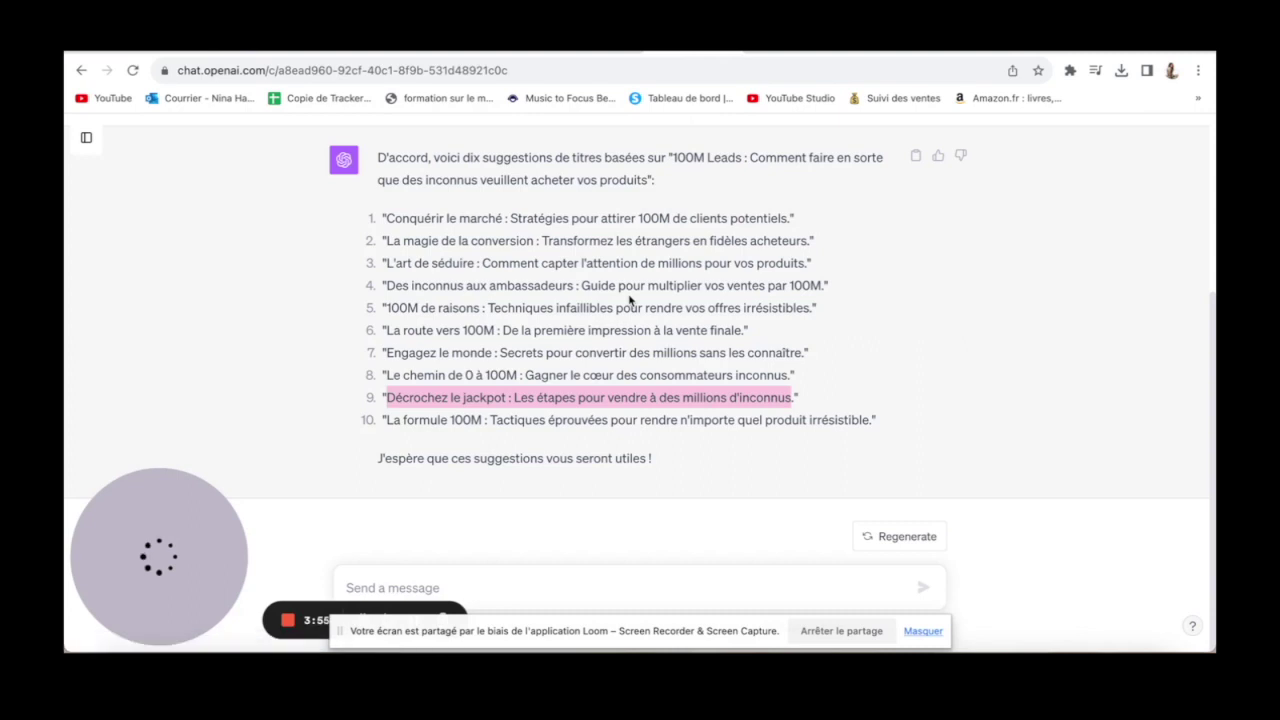
pyautogui.scroll(2, 628, 292)
pyautogui.scroll(-2, 628, 292)
pyautogui.scroll(2, 629, 295)
pyautogui.scroll(-2, 630, 298)
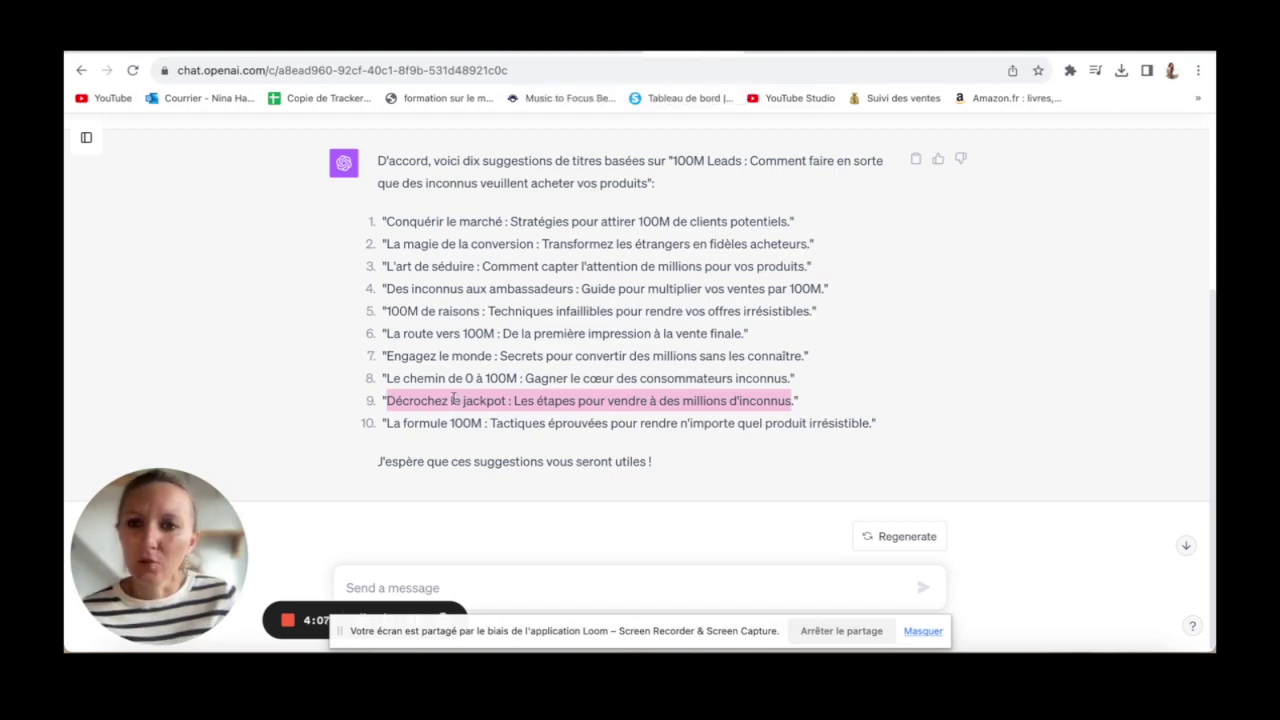
# Step: Switch back to AI Ebook Creator and fill the book topic with the saved entry "Vendre facilement Les etapes pour vendre a des millions d inconnus"
pyautogui.click(598, 48)
pyautogui.click(331, 492)
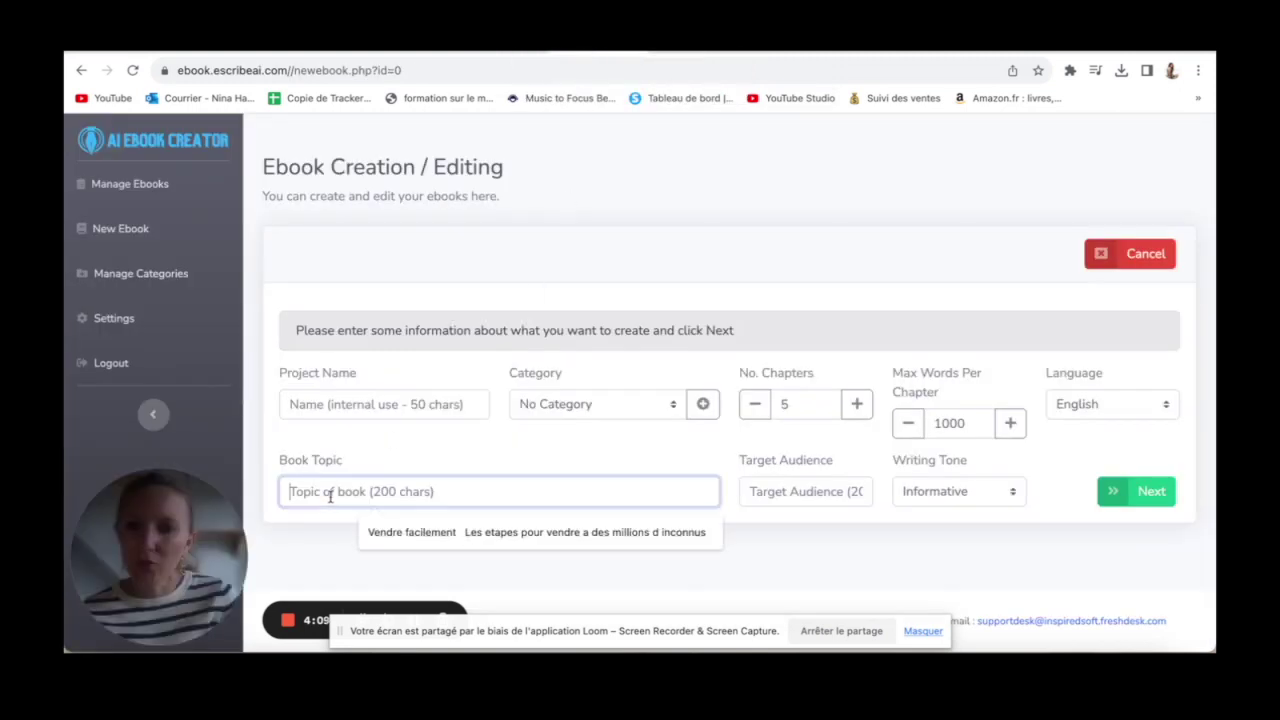
pyautogui.click(325, 567)
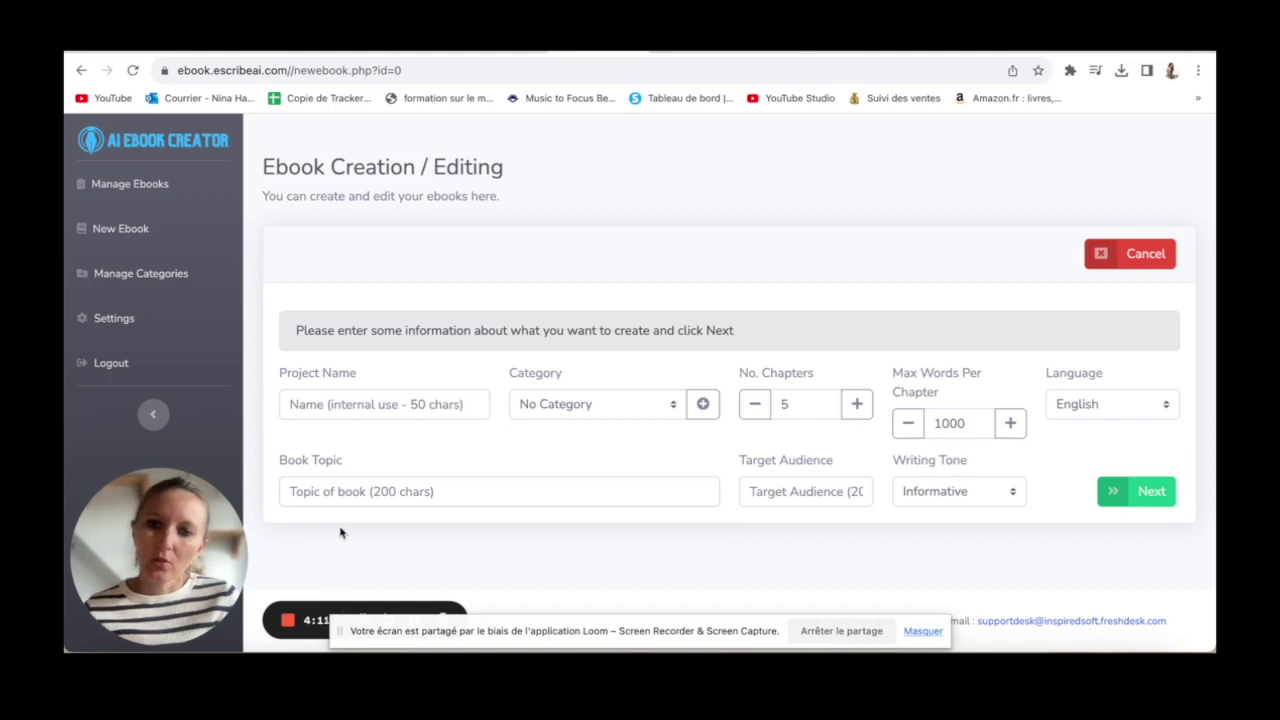
pyautogui.click(337, 491)
pyautogui.click(422, 532)
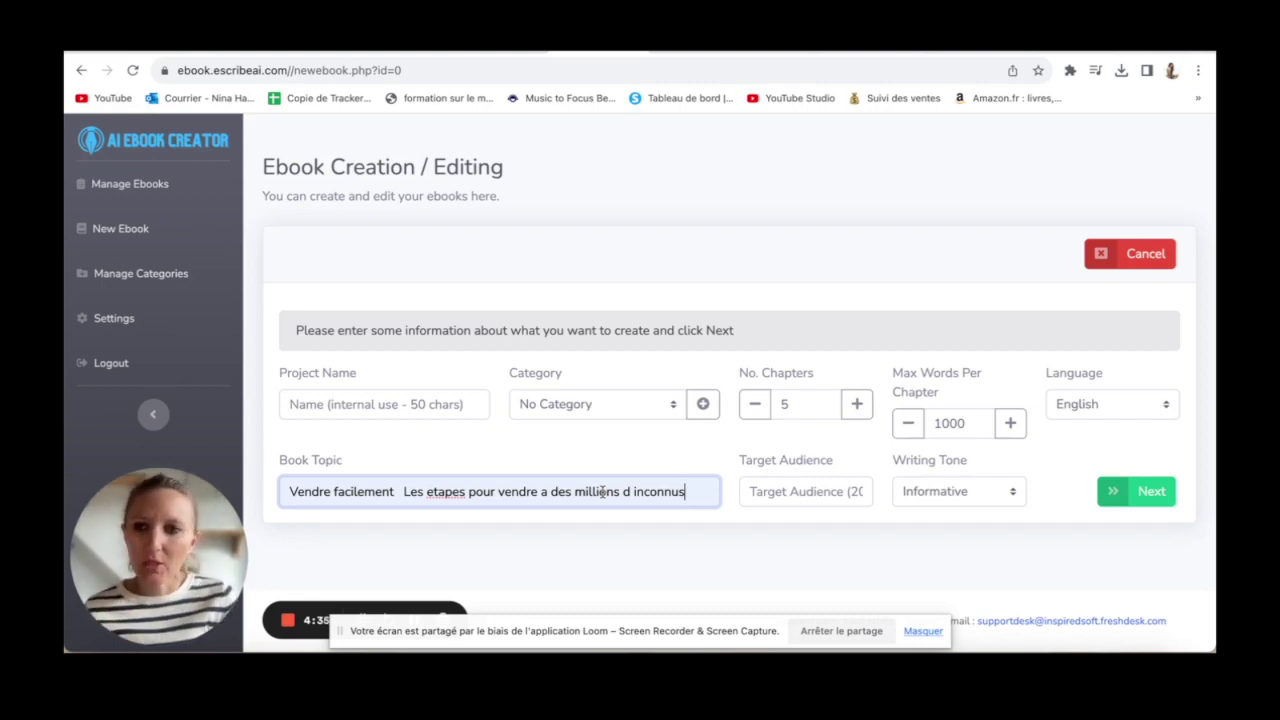
# Step: Fill the project name with the saved entry "Conquerir le marche"
pyautogui.click(336, 405)
pyautogui.click(404, 446)
pyautogui.click(404, 446)
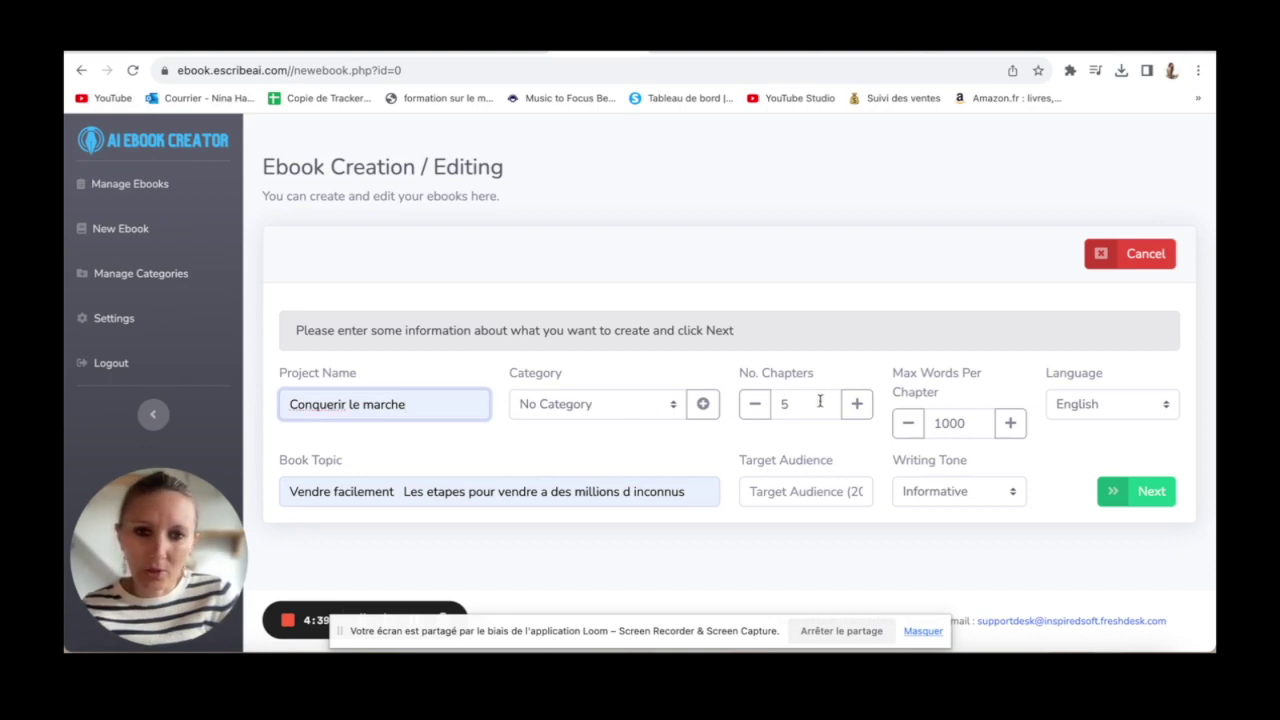
# Step: Set the number of chapters to 7 and the maximum words per chapter to 1027
pyautogui.click(856, 404)
pyautogui.click(856, 404)
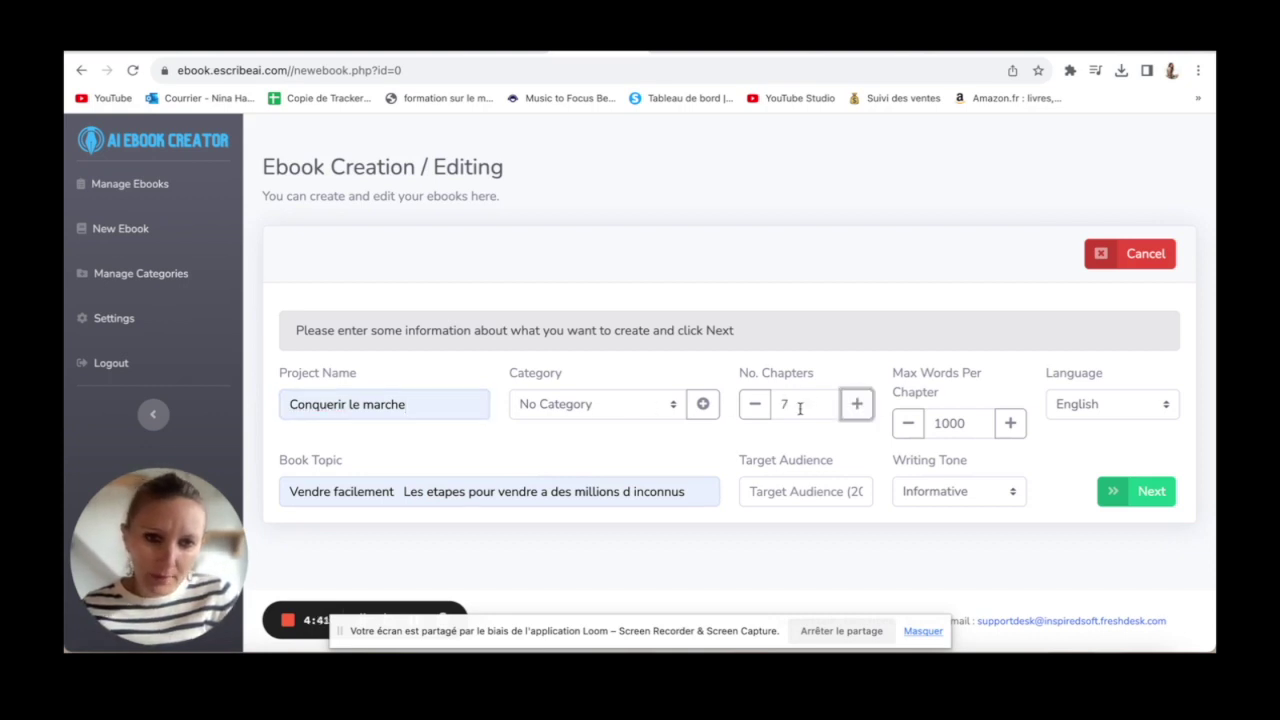
pyautogui.click(1010, 424)
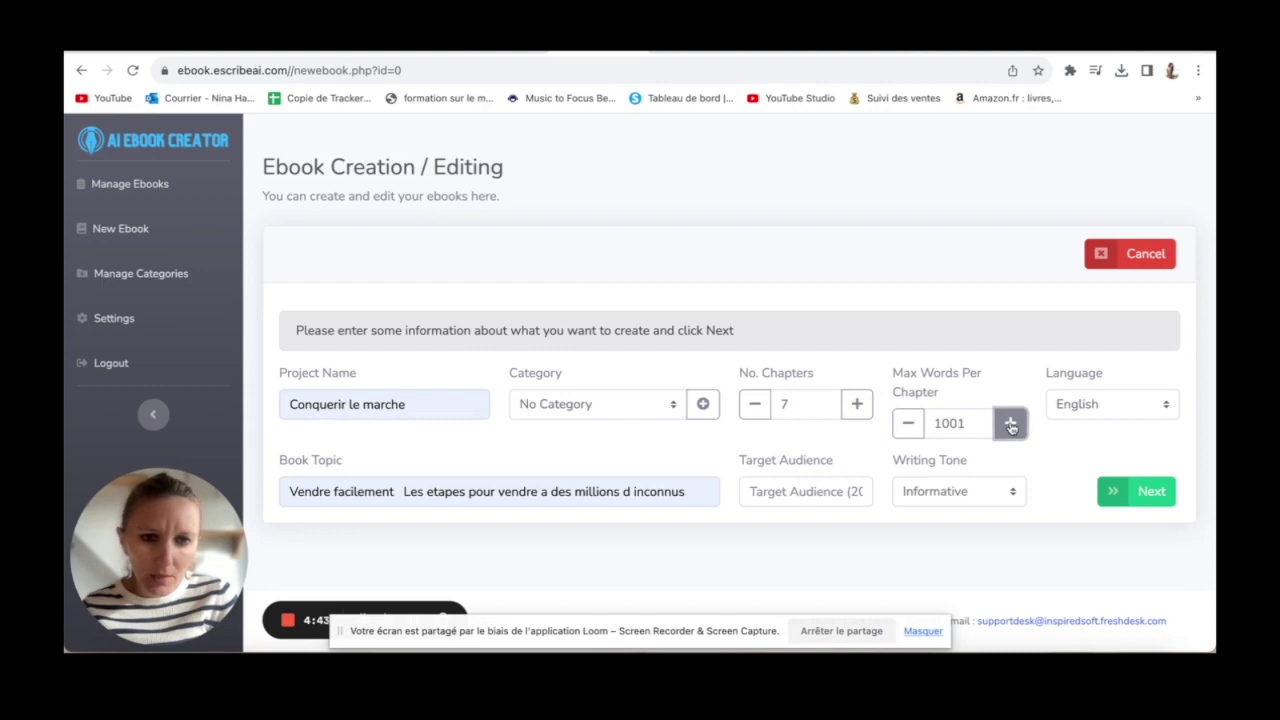
pyautogui.moveTo(1010, 426); pyautogui.dragTo(1010, 426)
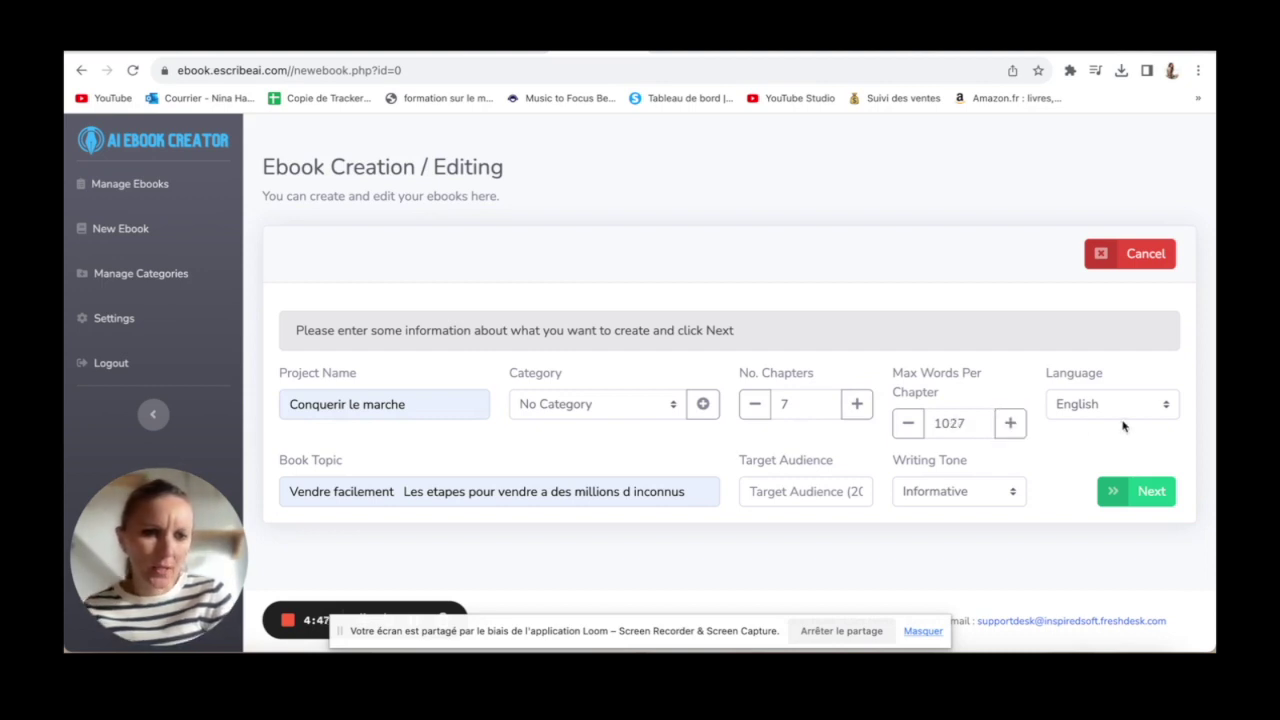
# Step: Set the ebook language to French and fill the target audience with the saved entry beginning "DEBUTANT BUSIN"
pyautogui.click(1123, 404)
pyautogui.click(1094, 428)
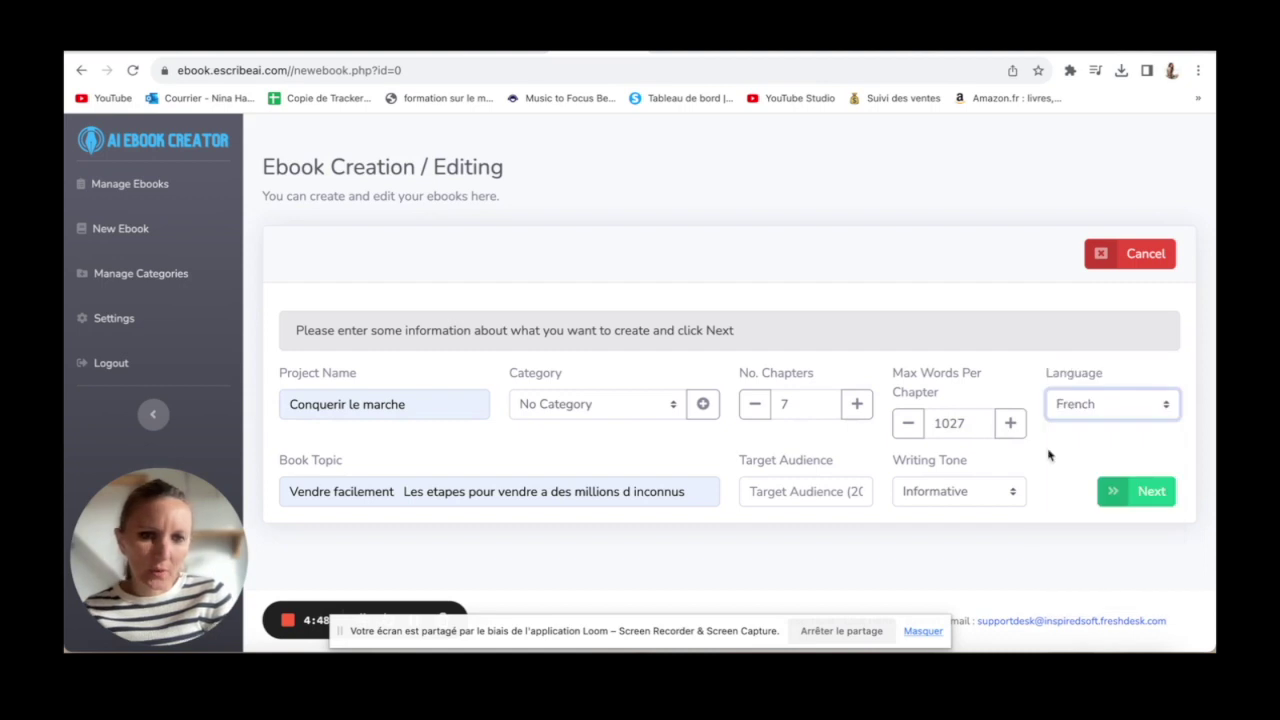
pyautogui.click(803, 494)
pyautogui.click(838, 538)
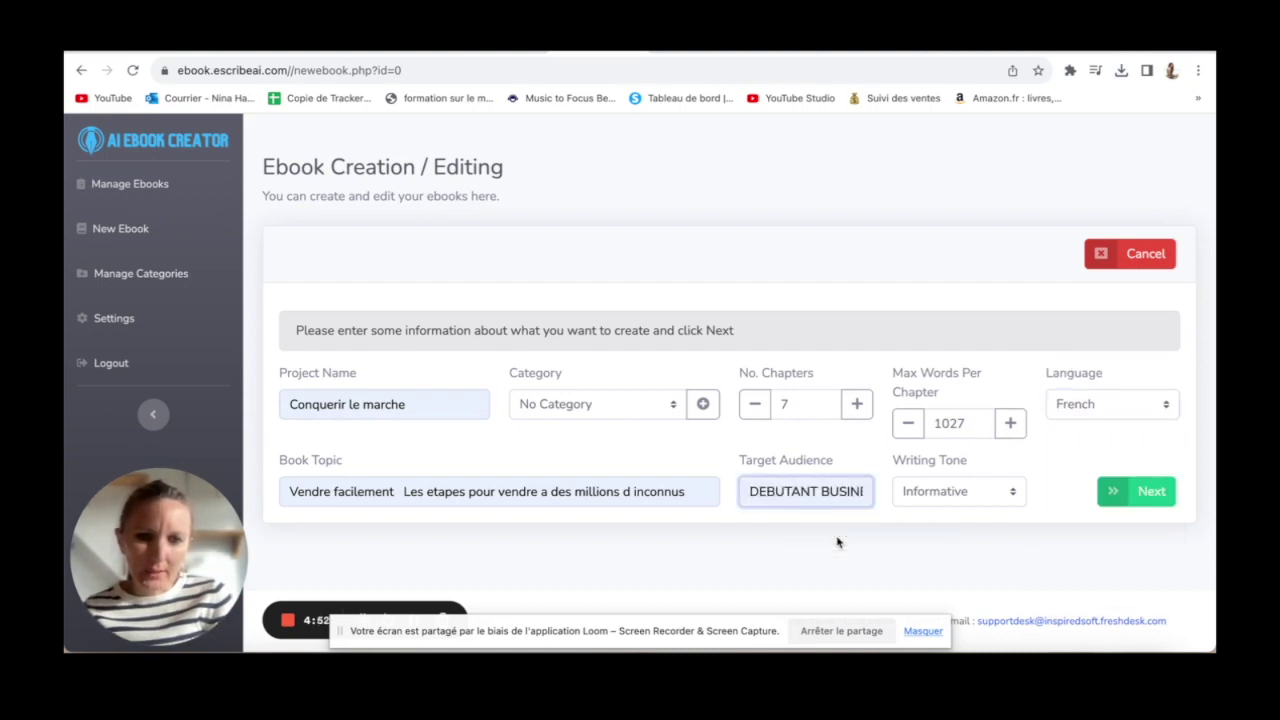
# Step: Set the writing tone to Educational and generate the AI title ideas for the ebook
pyautogui.click(955, 497)
pyautogui.click(949, 390)
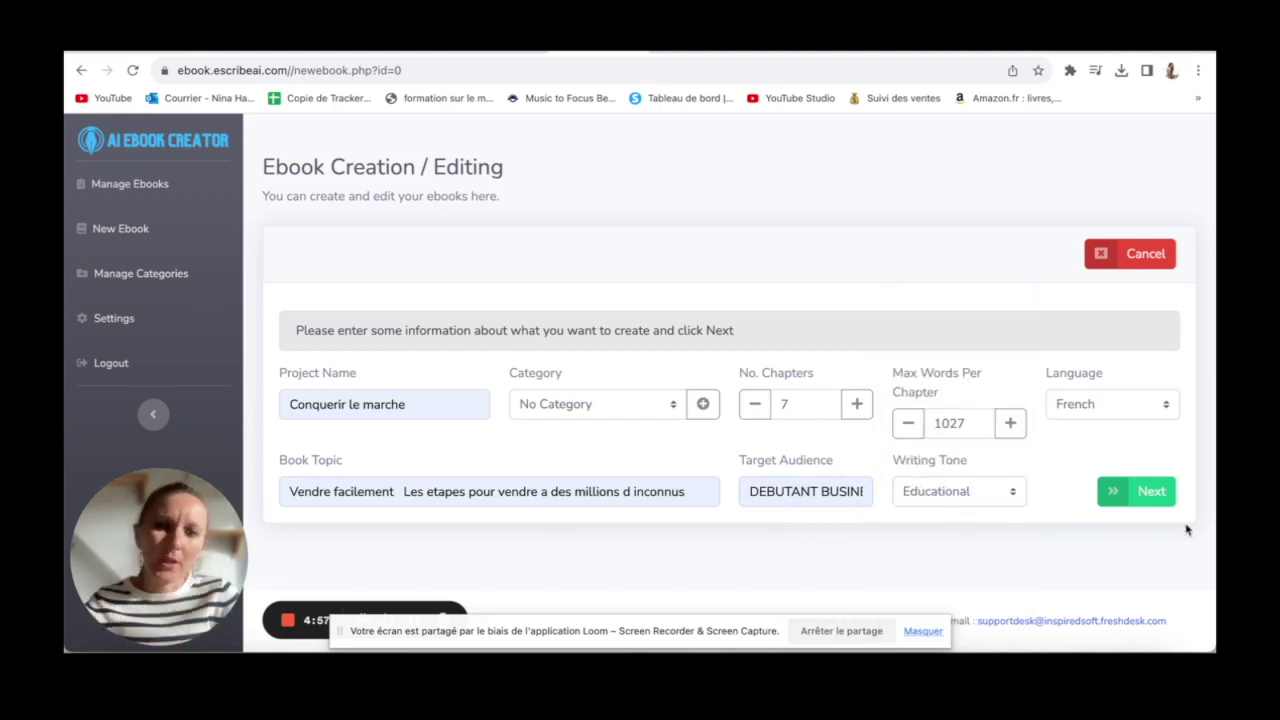
pyautogui.click(1158, 500)
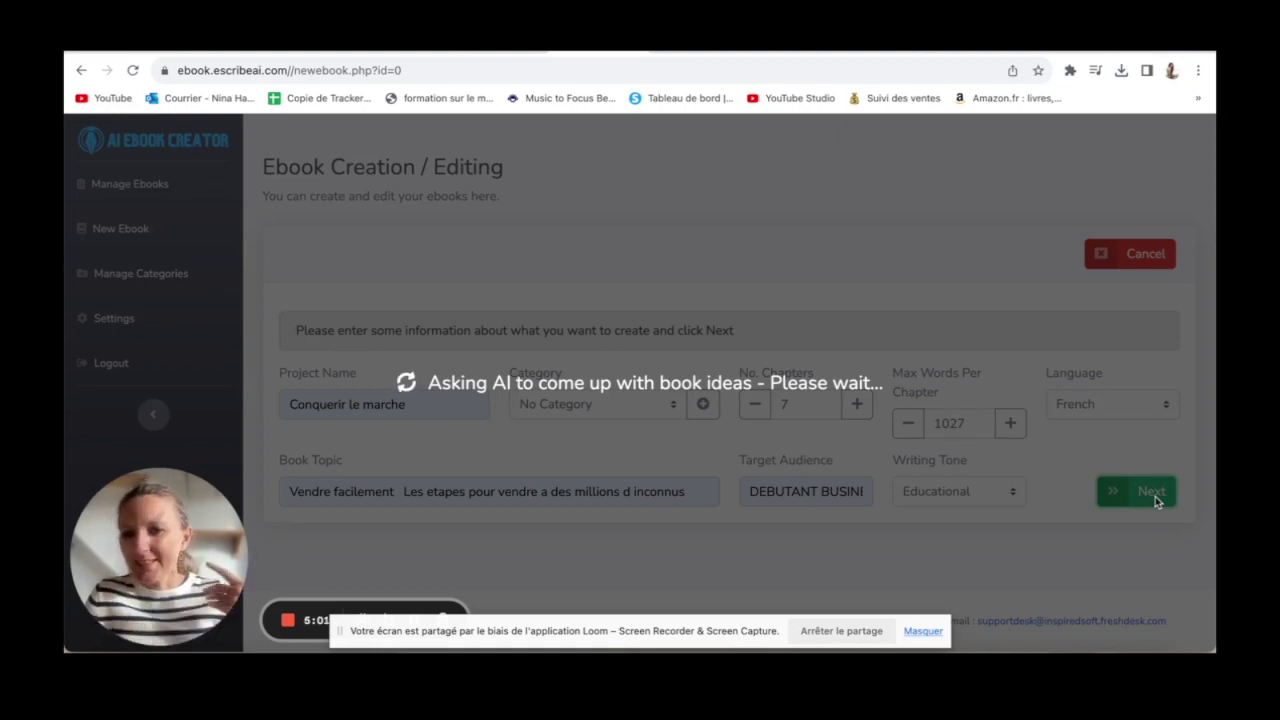
# Step: Choose the title "Vendre Sans Effort à des Millions dInconnus : Le Guide Complet" and create the ebook from its generated outline
pyautogui.scroll(-3, 998, 500)
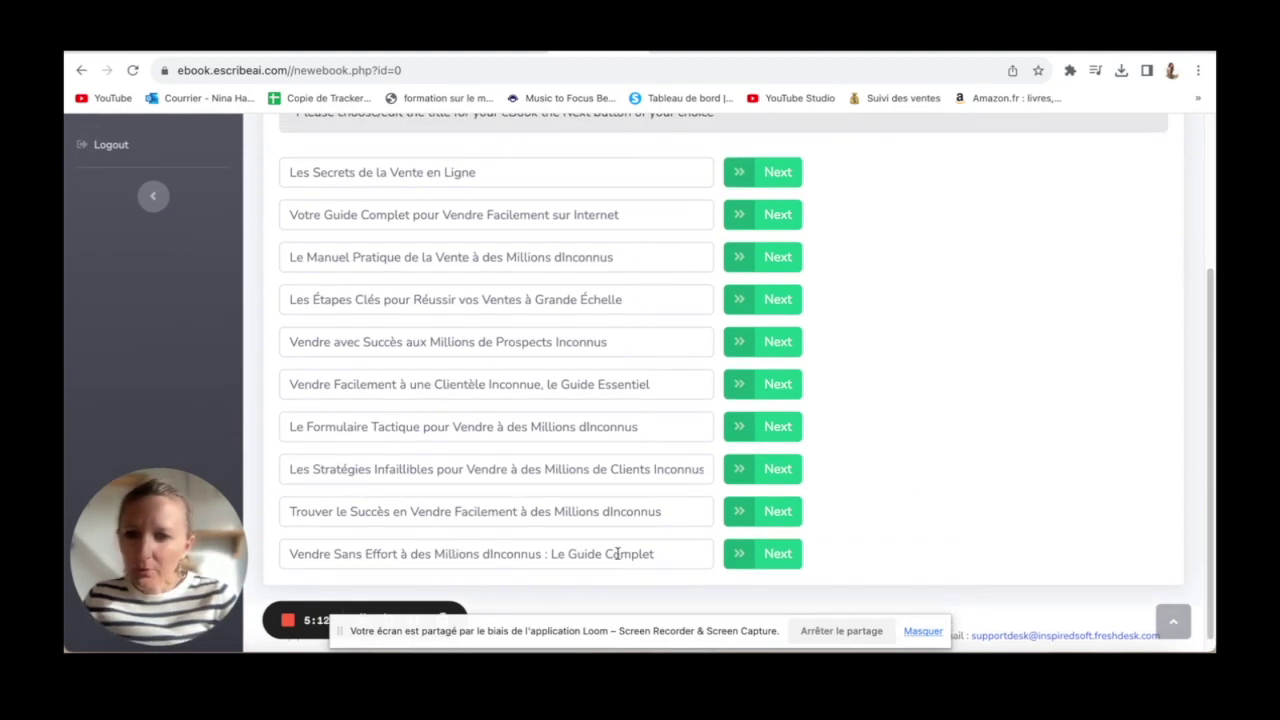
pyautogui.click(778, 556)
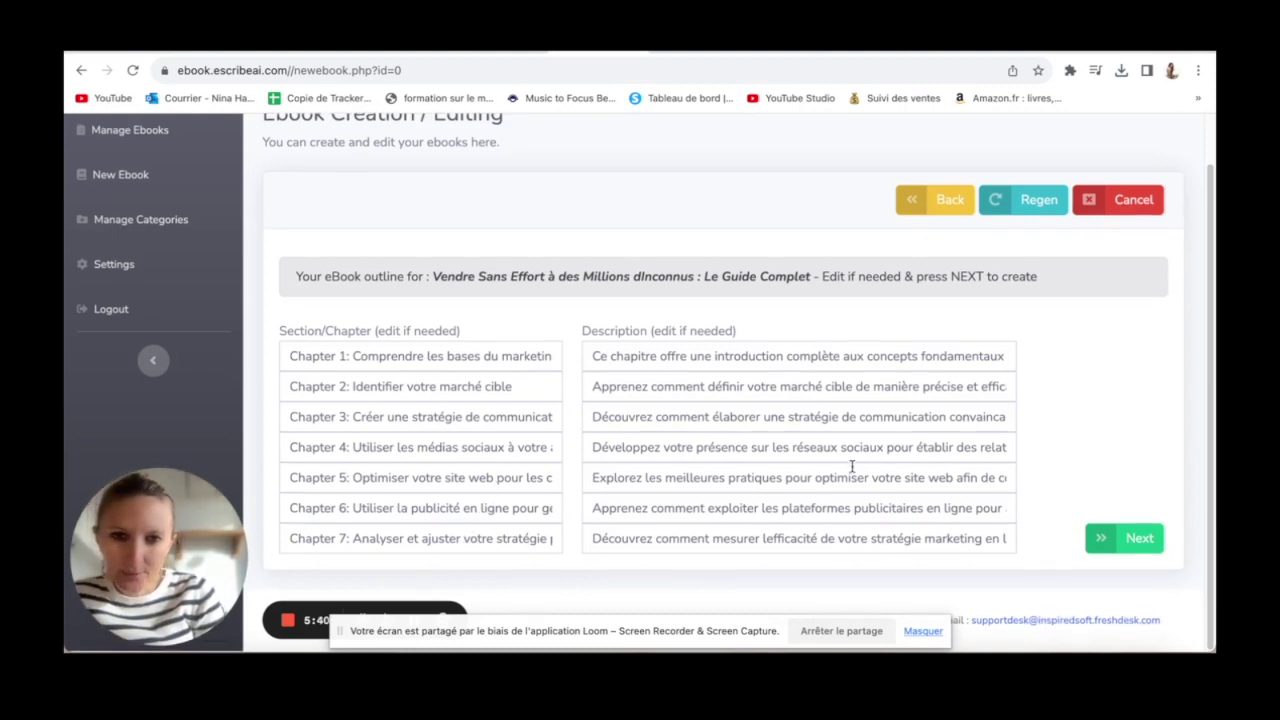
pyautogui.click(1143, 538)
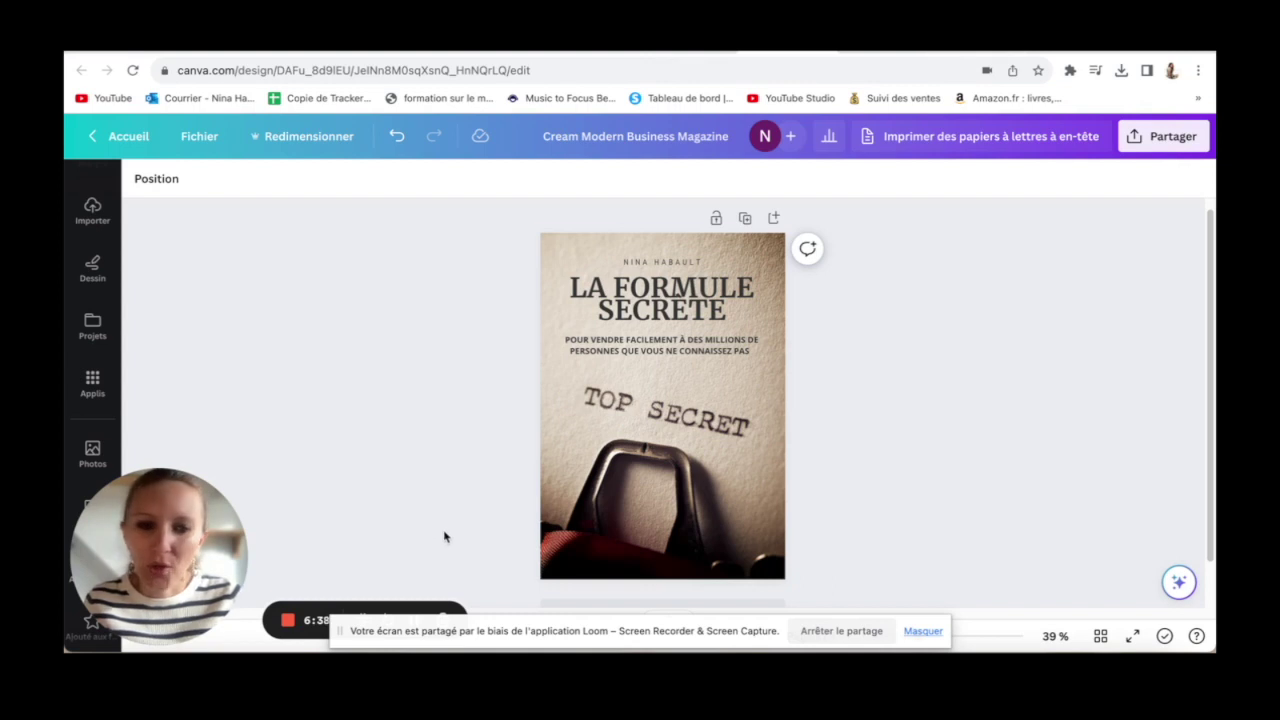
pyautogui.click(1010, 636)
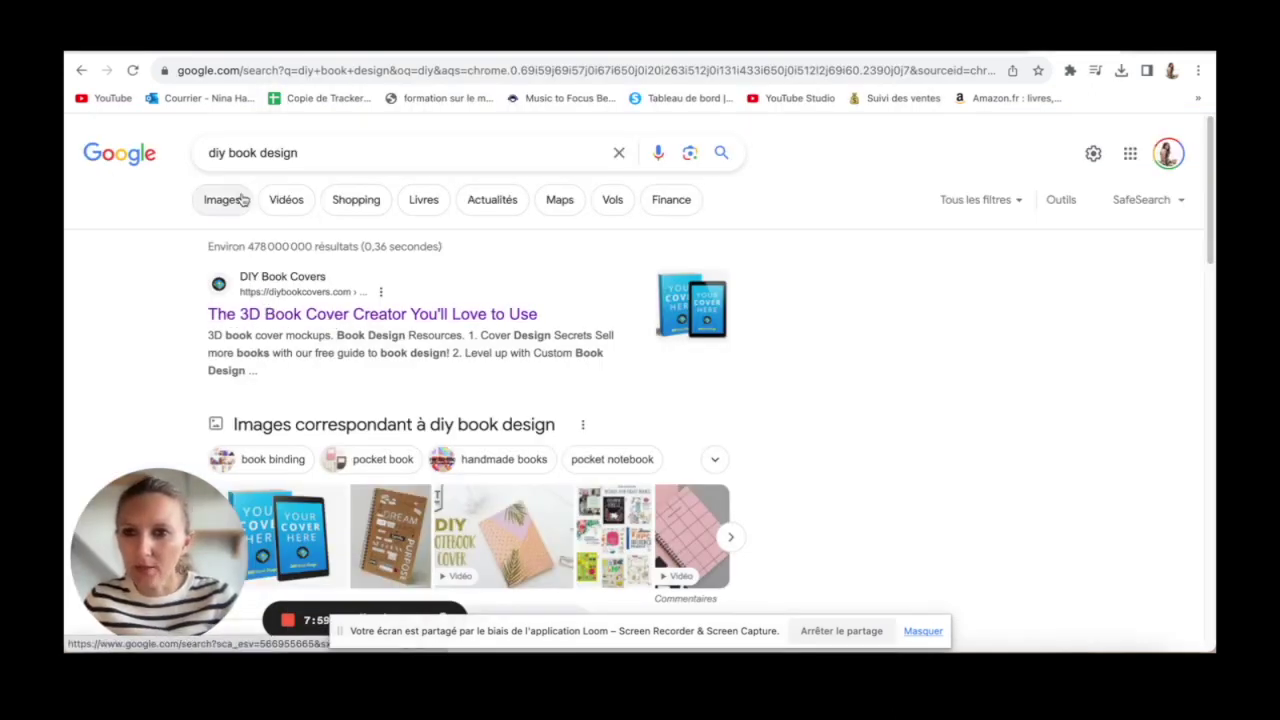
# Step: Open the DIY Book Covers site from the search results and look through its single-cover 3D mockup templates
pyautogui.click(313, 320)
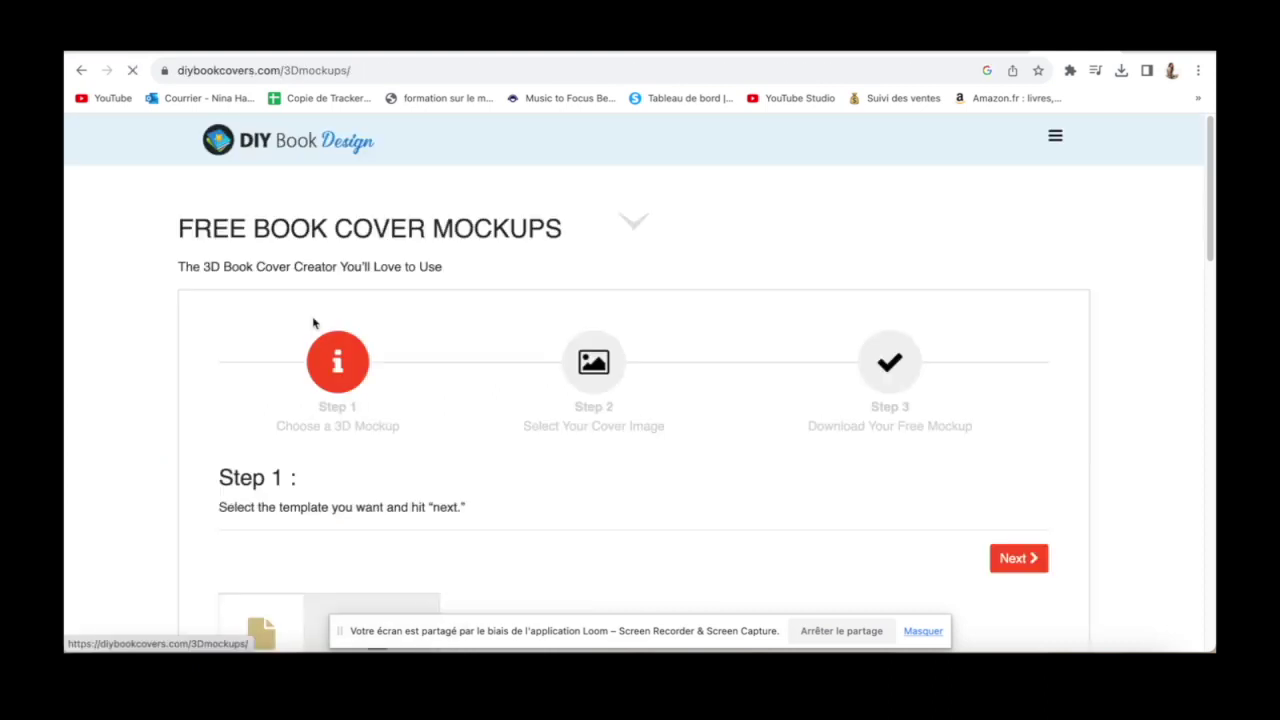
pyautogui.scroll(-3, 557, 477)
pyautogui.scroll(-2, 570, 468)
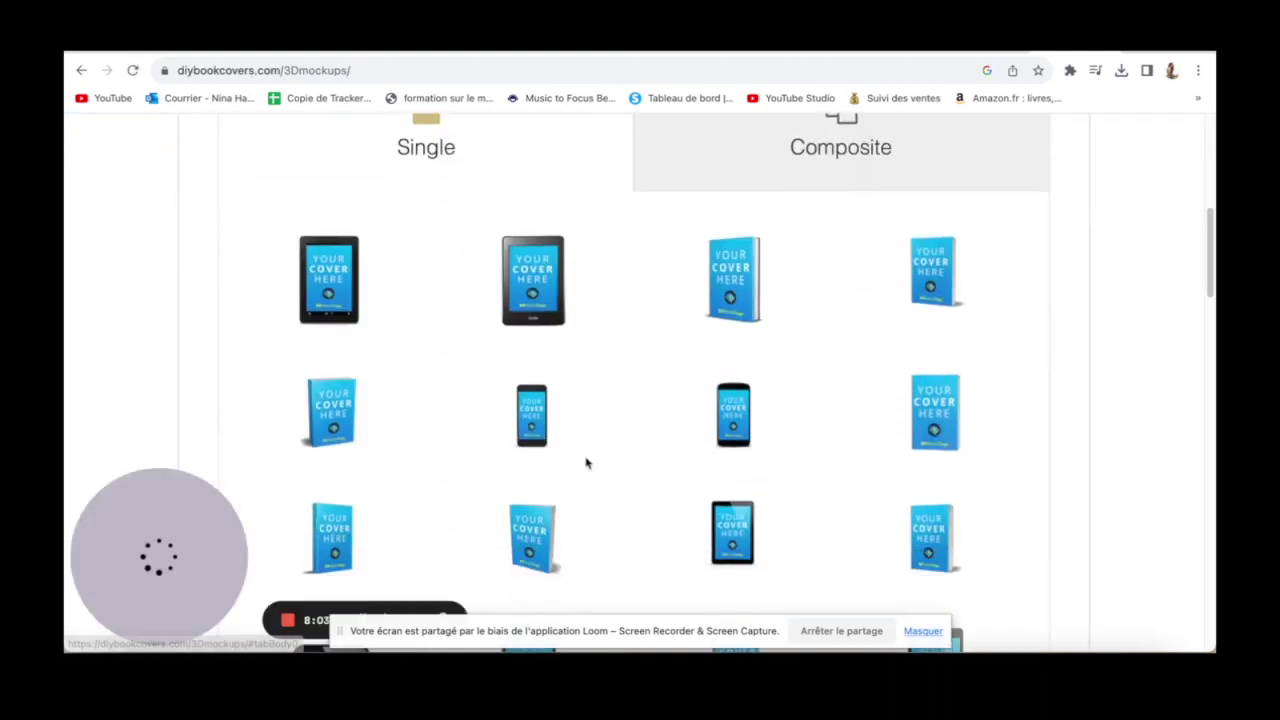
pyautogui.scroll(-3, 723, 491)
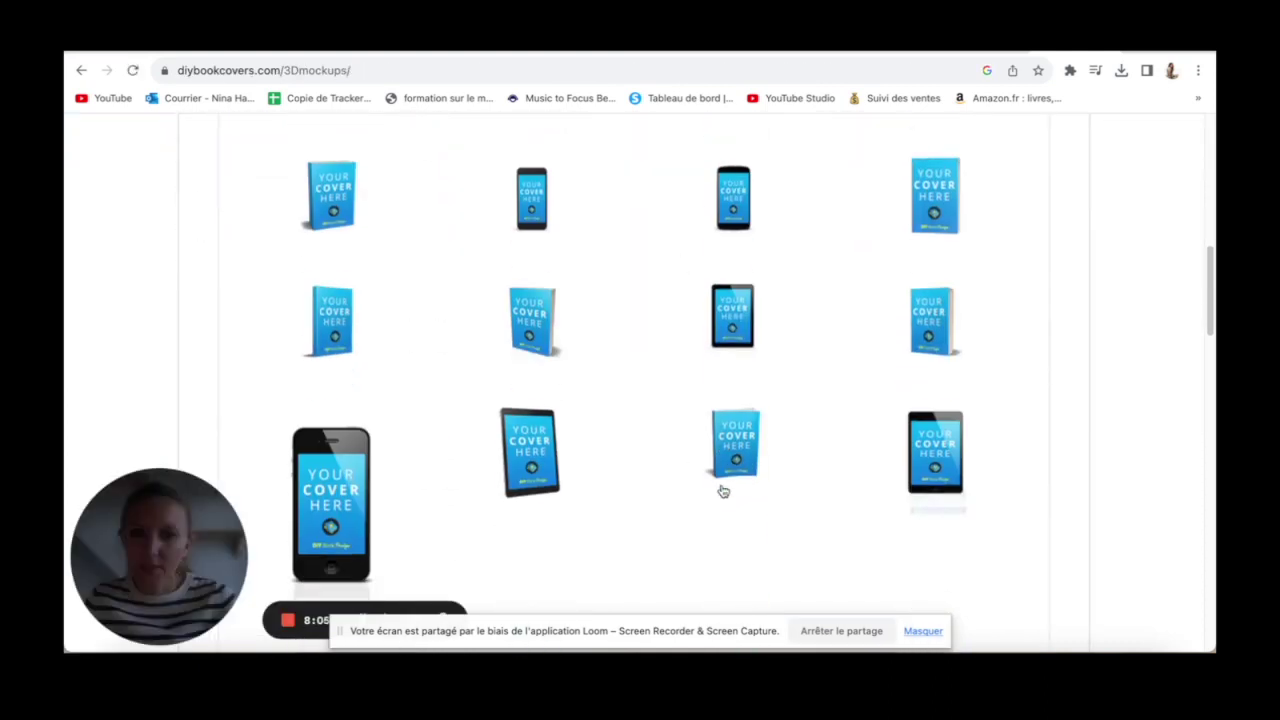
pyautogui.scroll(5, 723, 491)
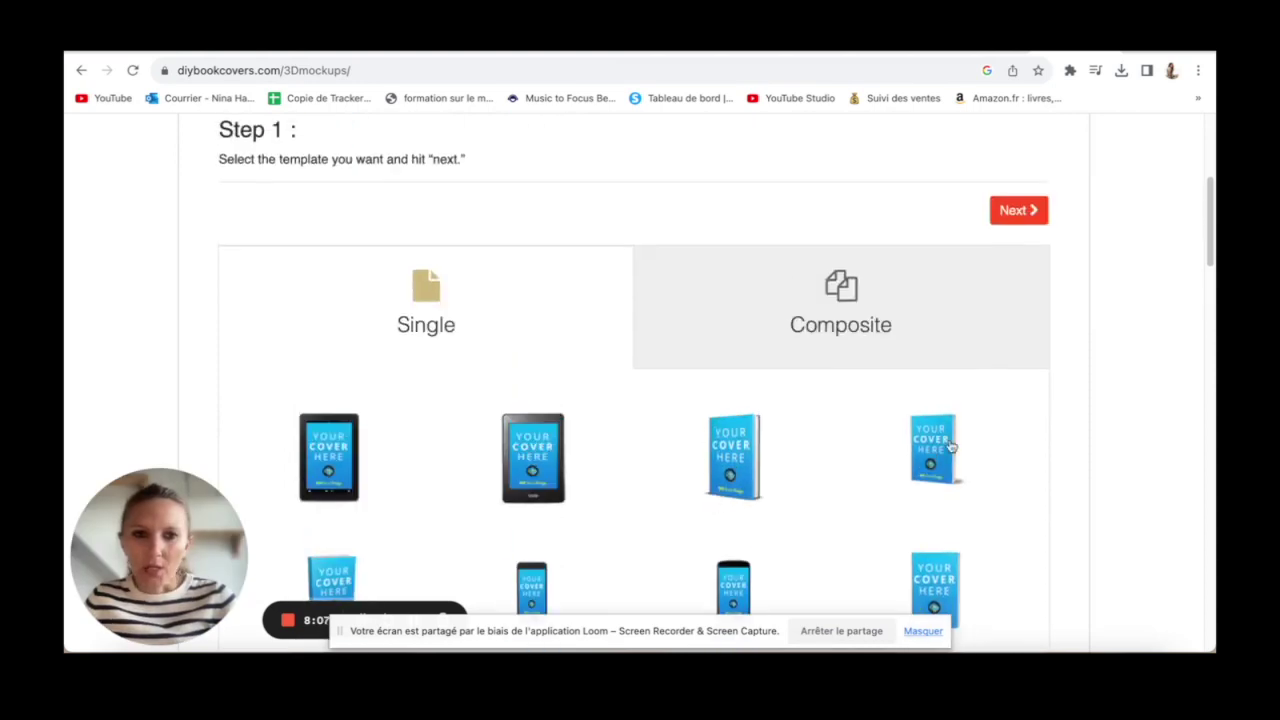
pyautogui.scroll(-1, 953, 448)
pyautogui.scroll(1, 953, 448)
pyautogui.scroll(-10, 851, 386)
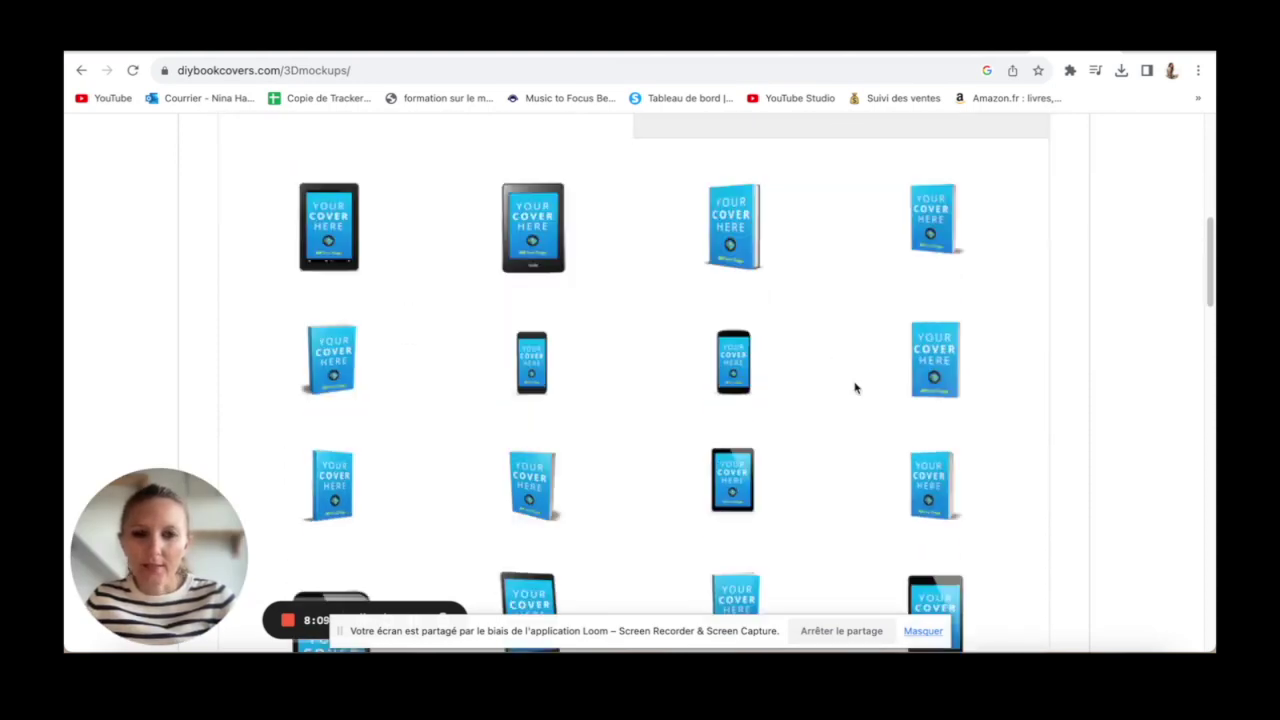
pyautogui.scroll(9, 851, 386)
pyautogui.scroll(3, 855, 388)
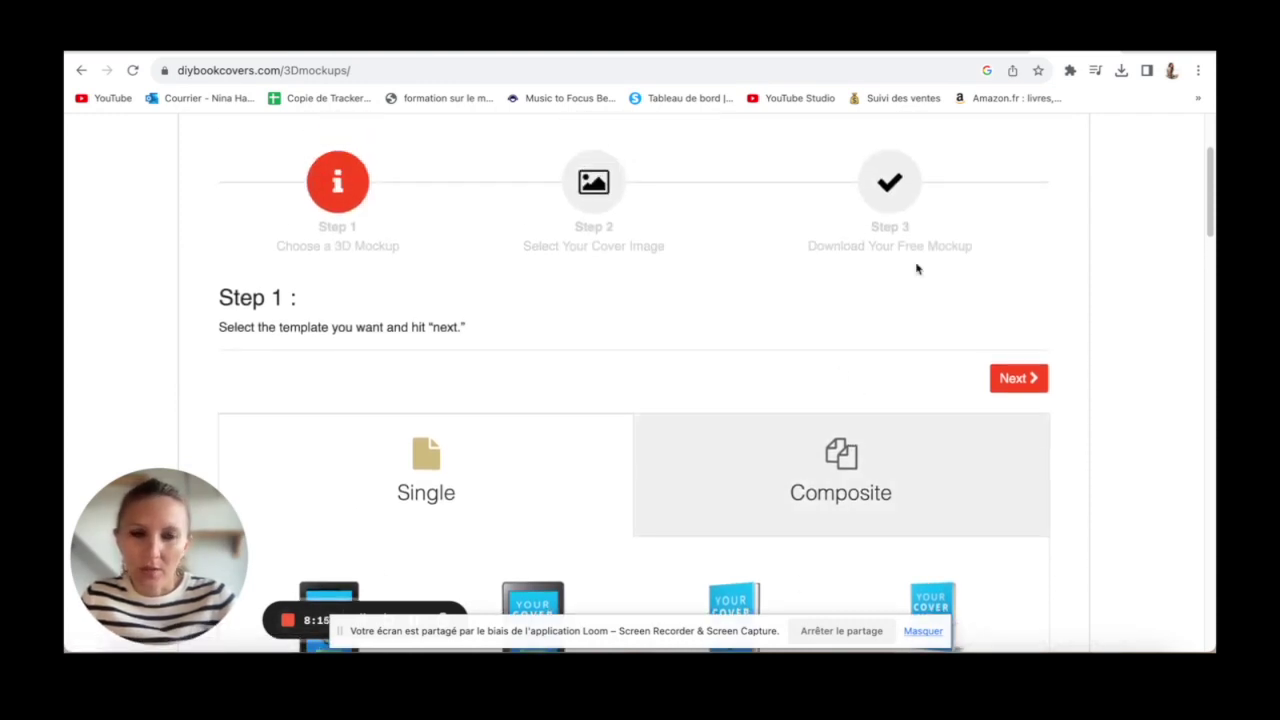
pyautogui.scroll(-5, 614, 396)
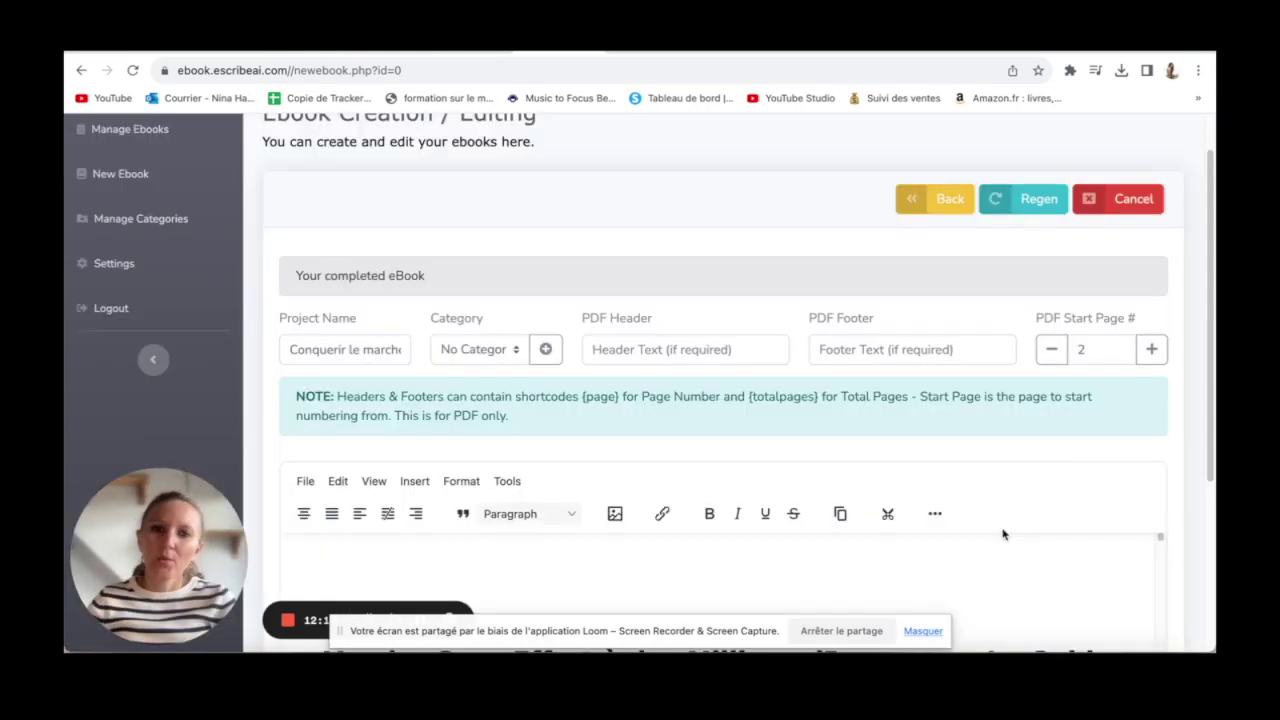
# Step: Review the completed ebook in the editor, from its title down to the first chapter's opening paragraphs
pyautogui.scroll(-1, 1002, 528)
pyautogui.scroll(-2, 1002, 528)
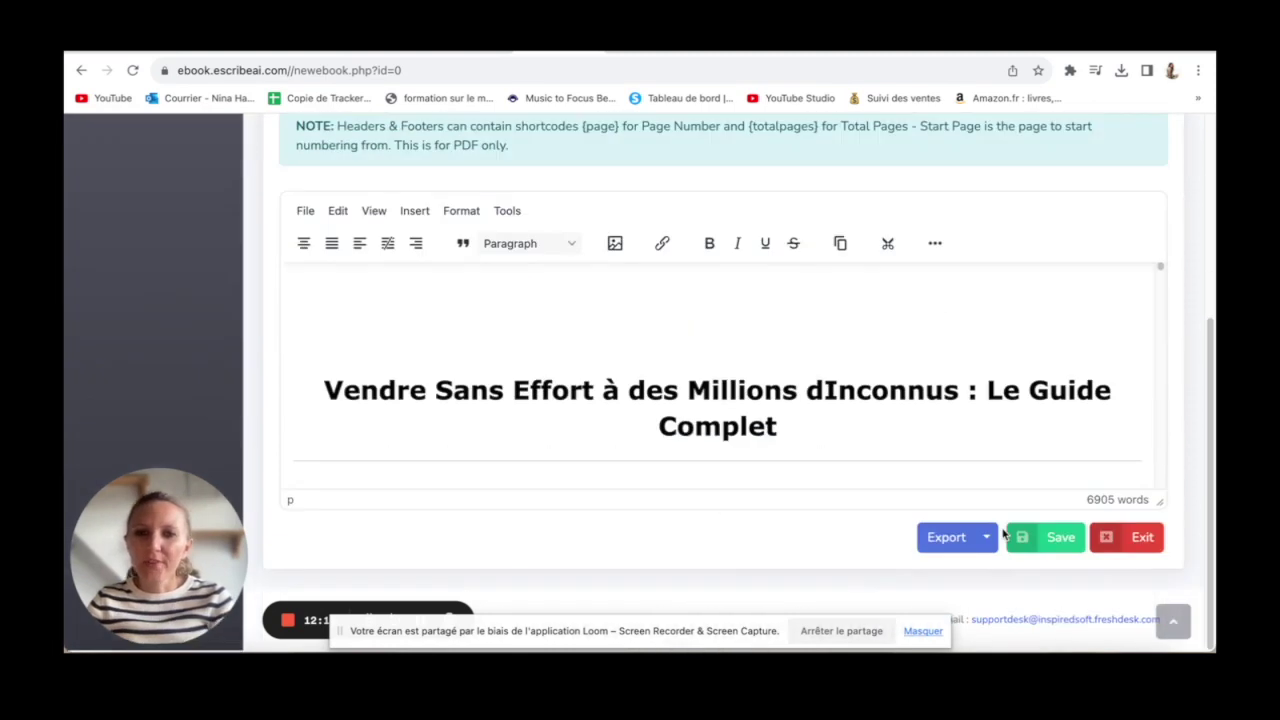
pyautogui.scroll(-3, 790, 445)
pyautogui.scroll(-2, 777, 443)
pyautogui.click(749, 428)
pyautogui.scroll(-5, 745, 425)
# Step: Try out text editing by adding random letters after "millions d'inconnus." in the first chapter and deleting them
pyautogui.click(557, 393)
pyautogui.write('BdHeufts')
pyautogui.press('BackSpace')
pyautogui.press('BackSpace')
pyautogui.press('BackSpace')
pyautogui.press('BackSpace')
pyautogui.press('BackSpace')
pyautogui.press('BackSpace')
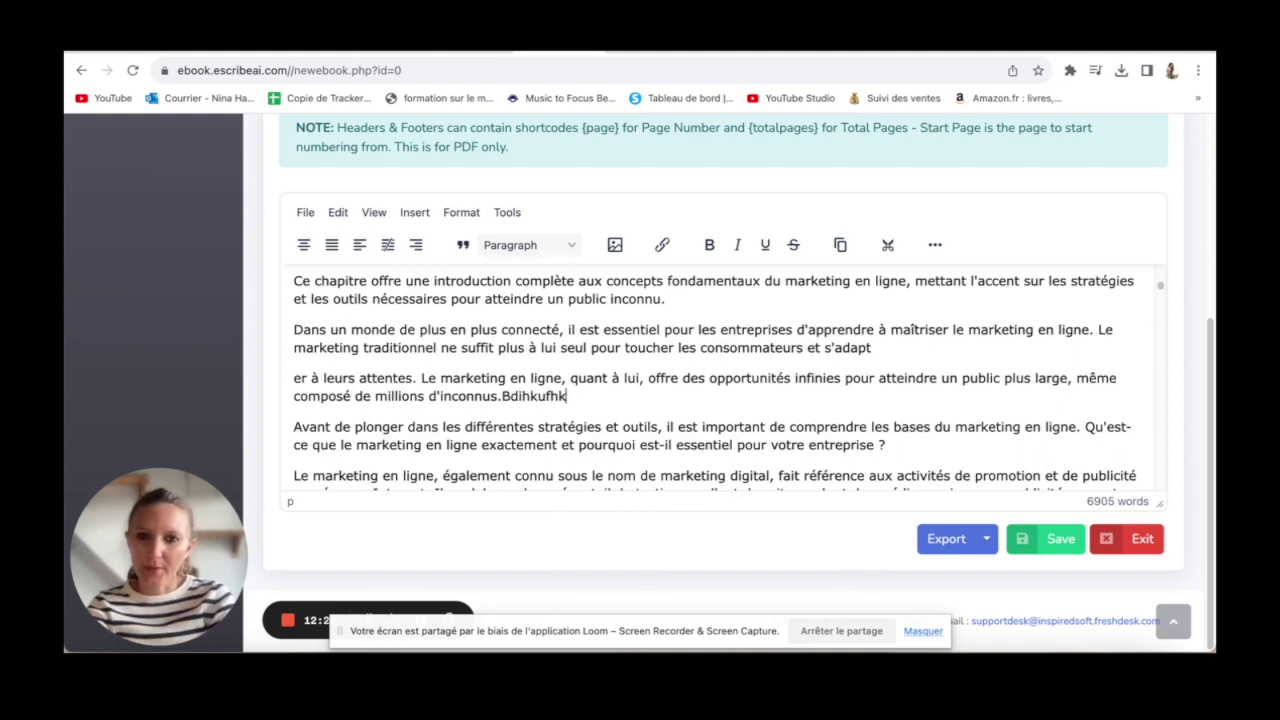
pyautogui.press('BackSpace')
pyautogui.press('BackSpace')
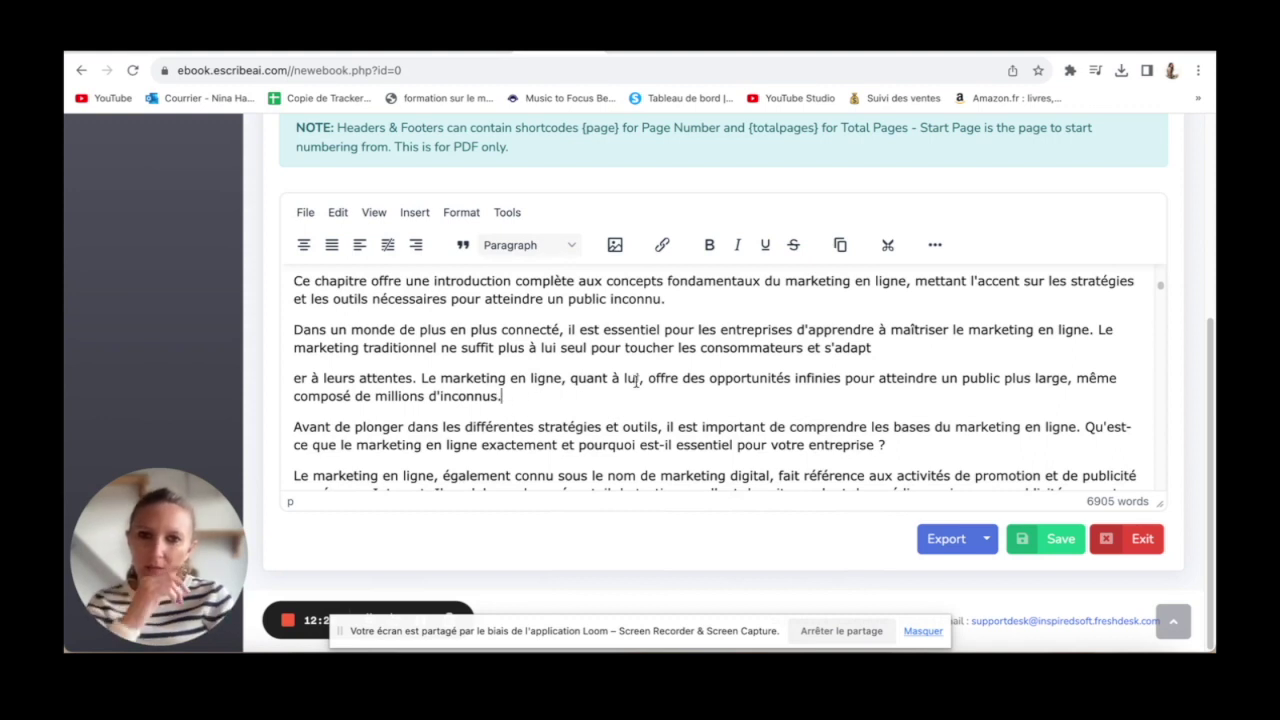
# Step: Return to the ebook title and examine the heading and inline text styles available in the editor
pyautogui.scroll(10, 610, 385)
pyautogui.click(530, 246)
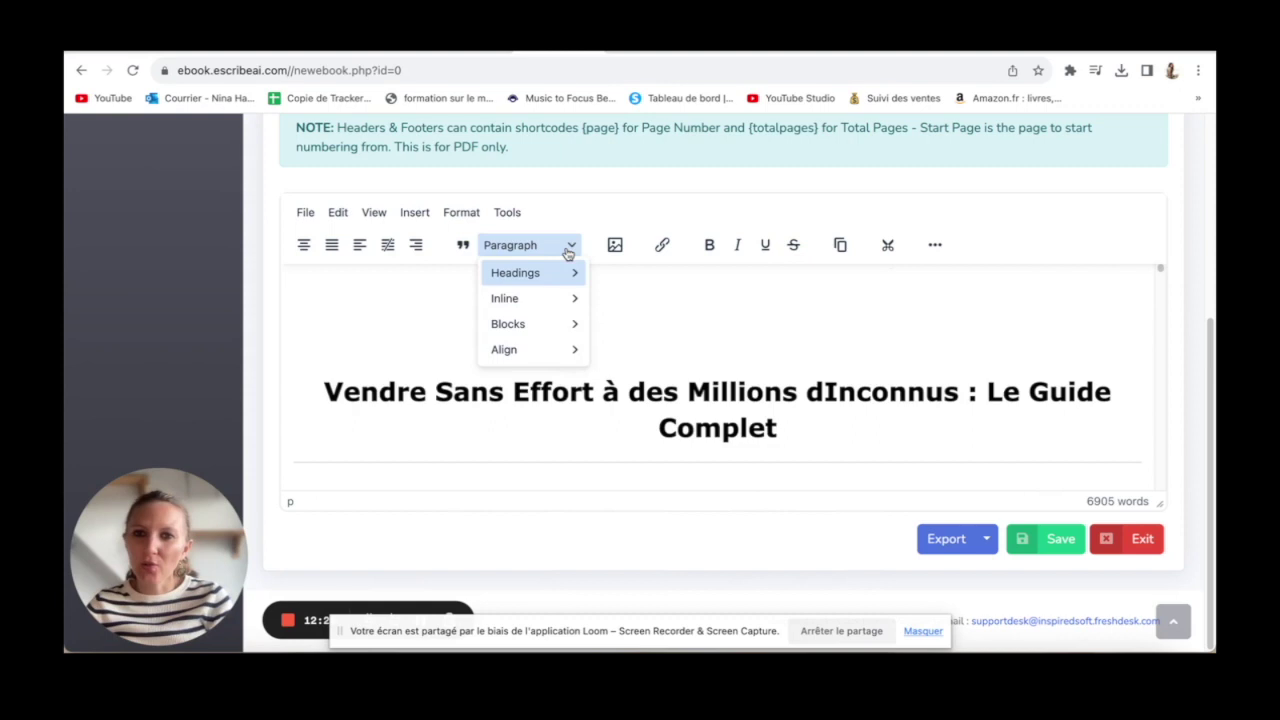
pyautogui.moveTo(560, 298)
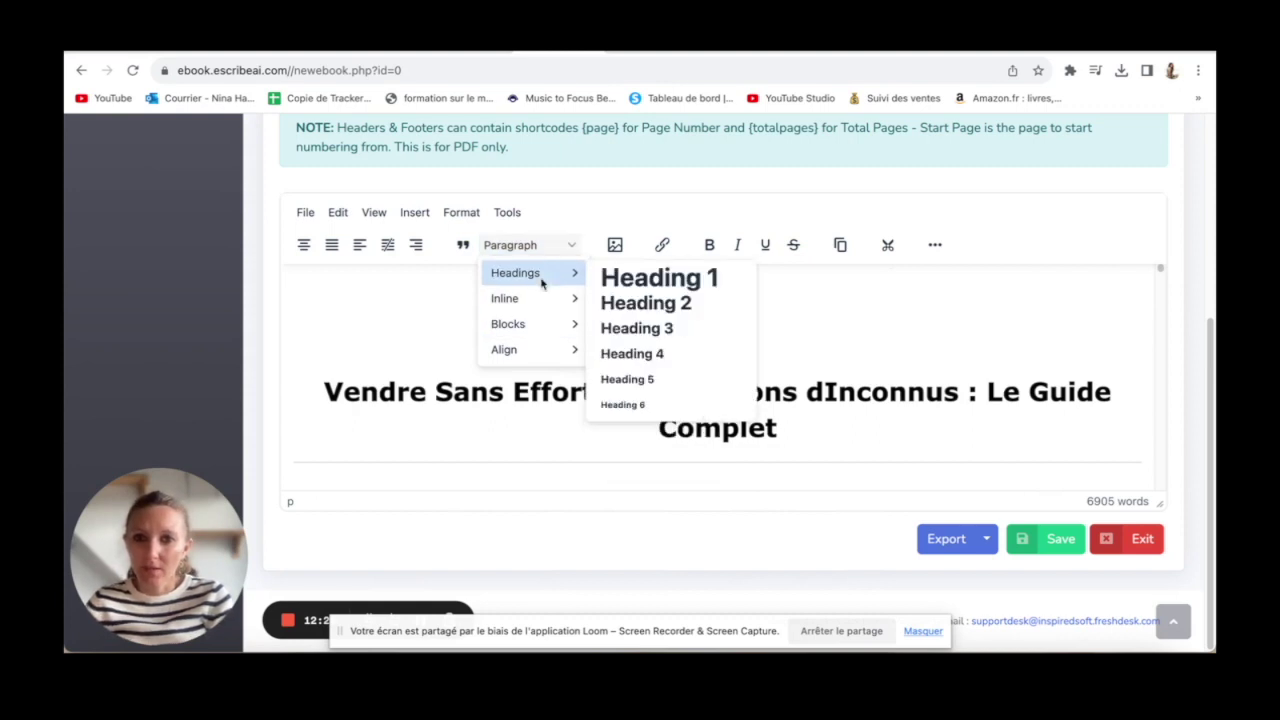
pyautogui.moveTo(524, 349)
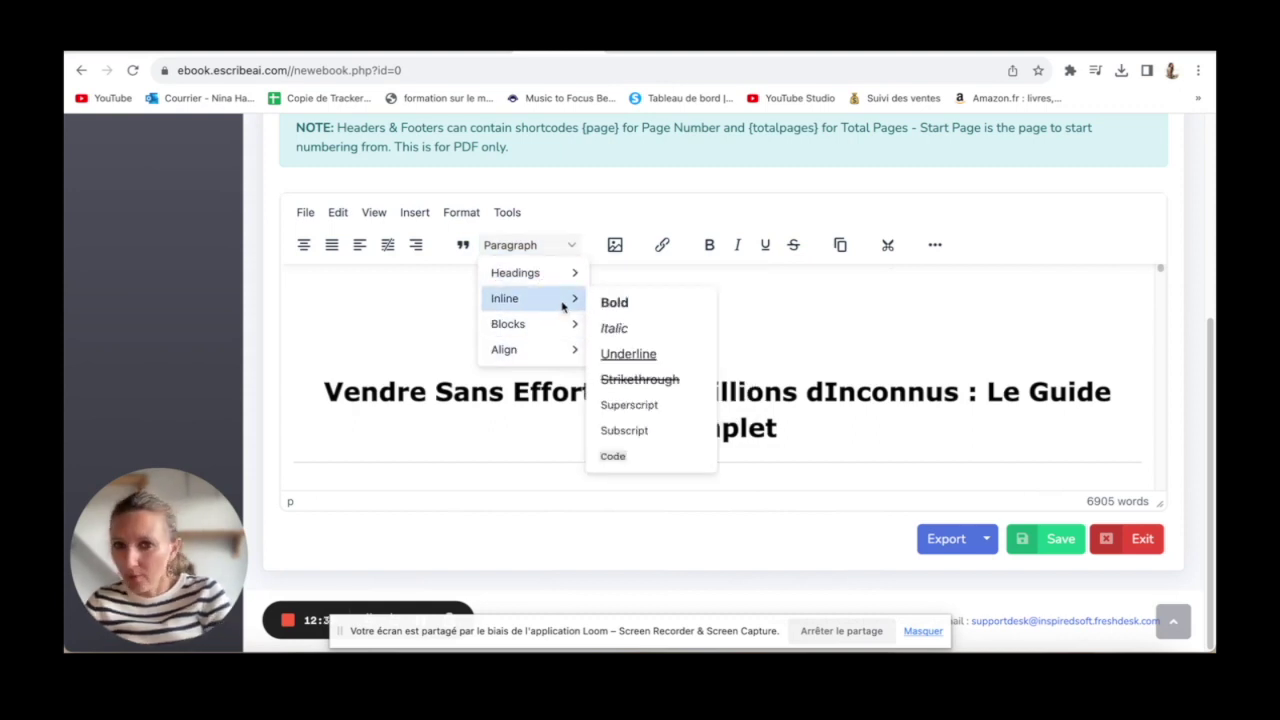
pyautogui.click(851, 331)
# Step: Open the file format choices for exporting the completed ebook
pyautogui.click(986, 539)
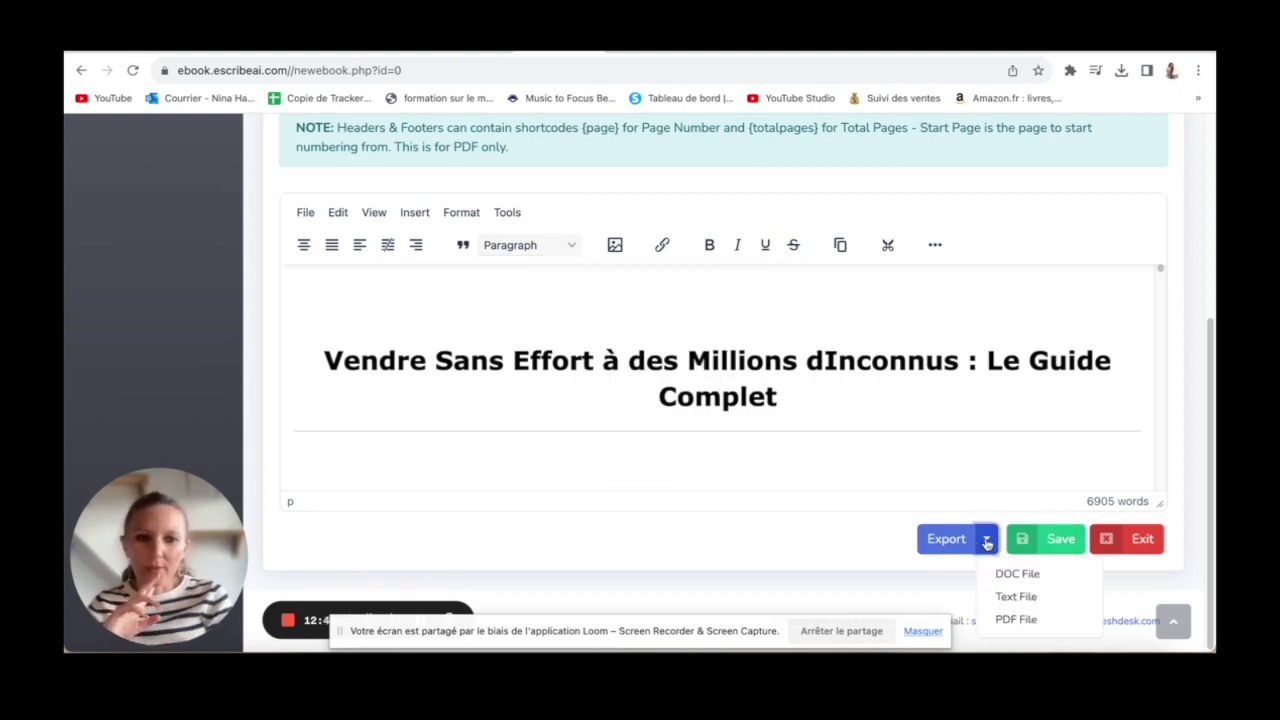